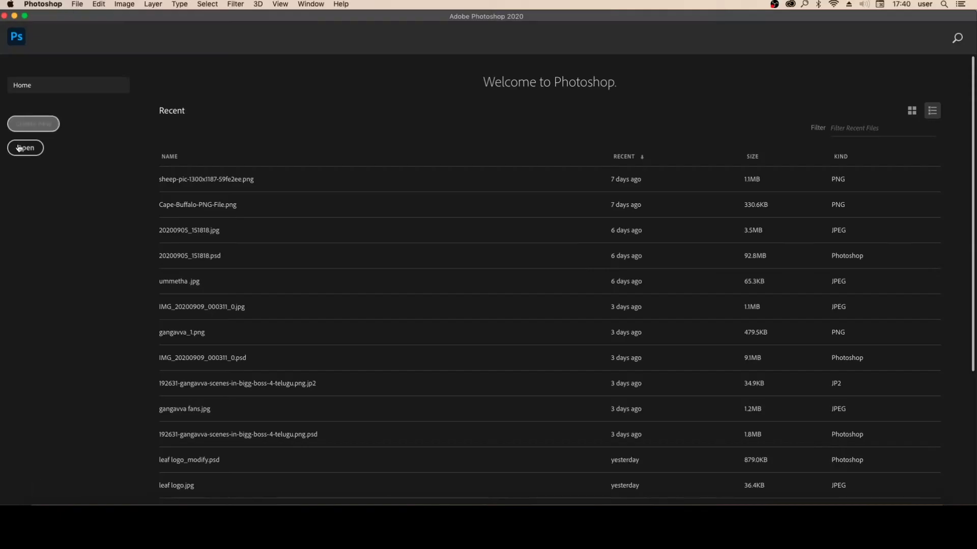
- Open kid_01.jpg from the Desktop as a new document
click(20, 149)
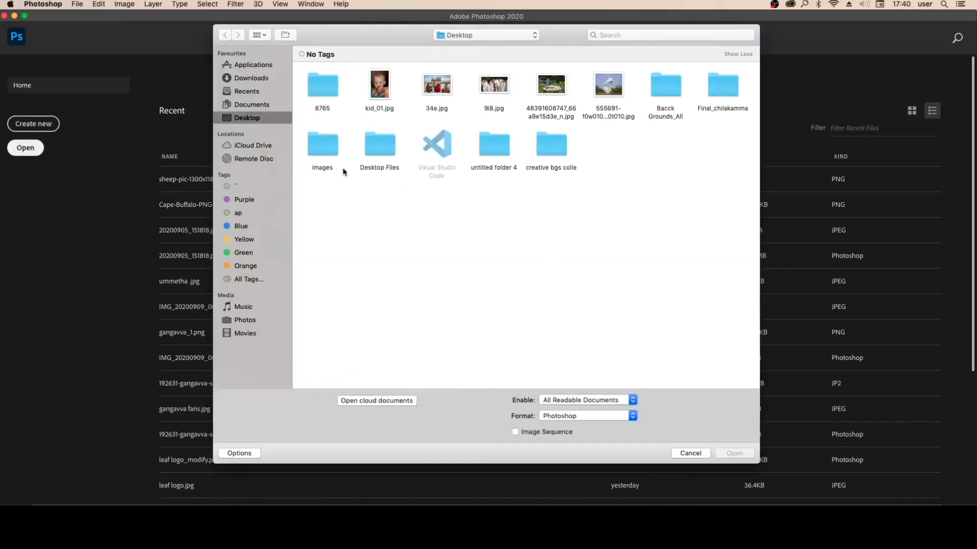
click(383, 90)
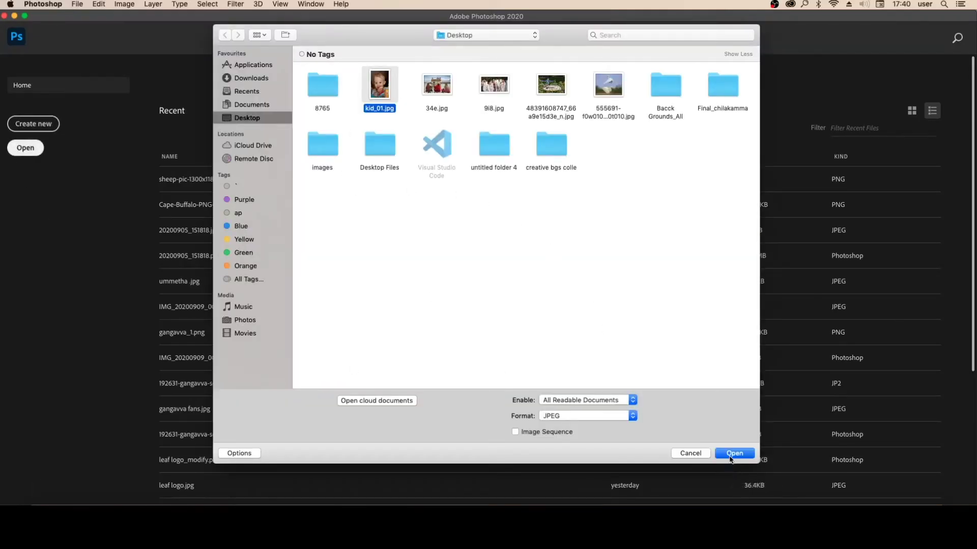
click(732, 454)
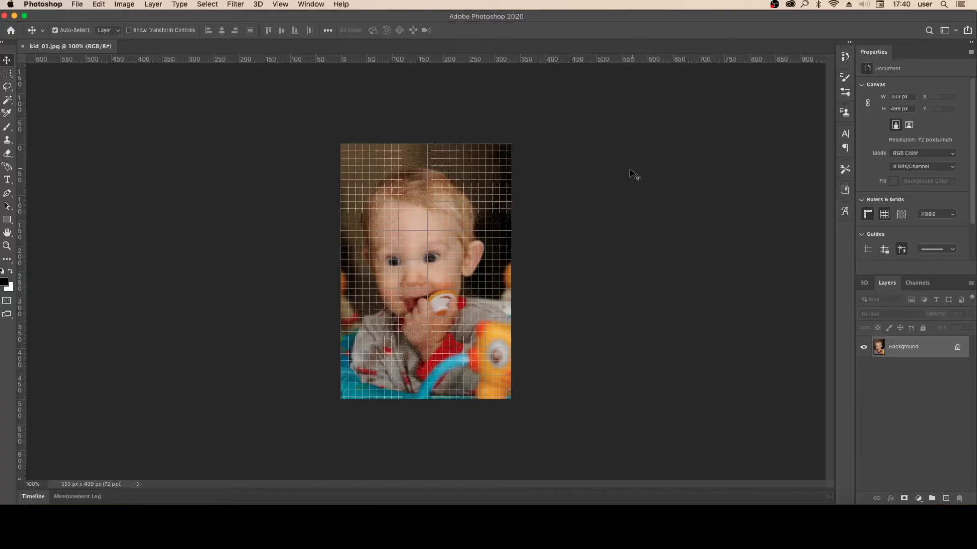
- Hide the grid, zoom in, and duplicate the Background layer as Layer 1
key(ctrl+apostrophe)
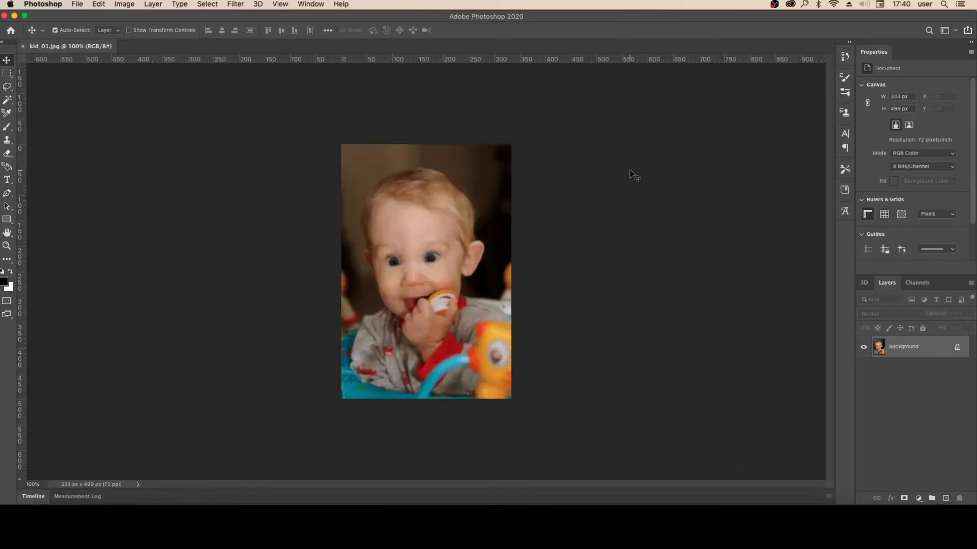
key(ctrl+plus)
key(ctrl+plus)
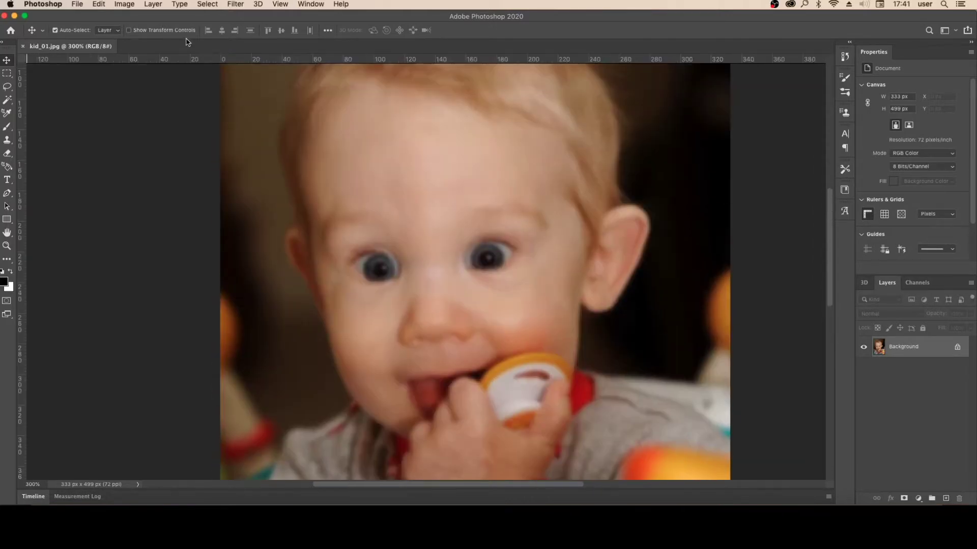
key(super+j)
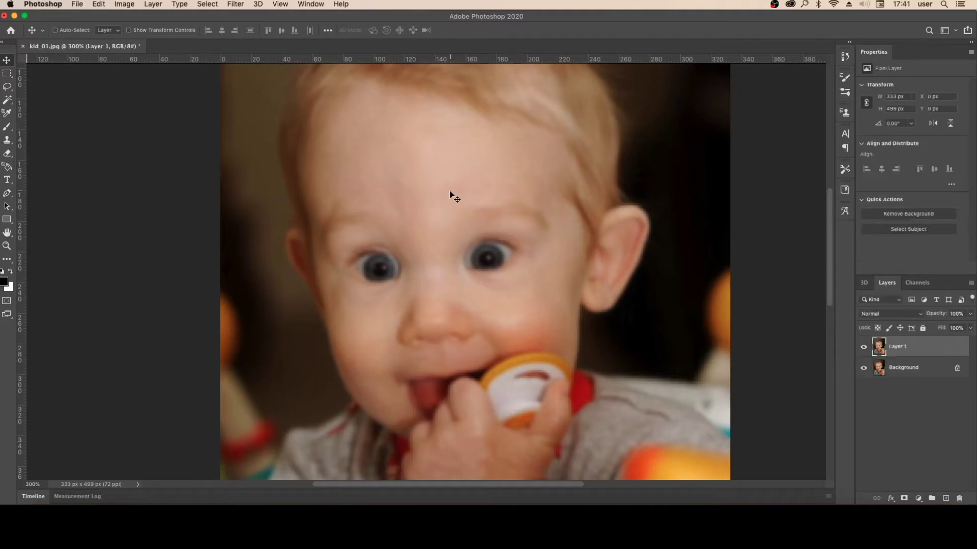
click(243, 6)
- Convert Layer 1 for Smart Filters and choose Sharpen > Smart Sharpen
click(260, 32)
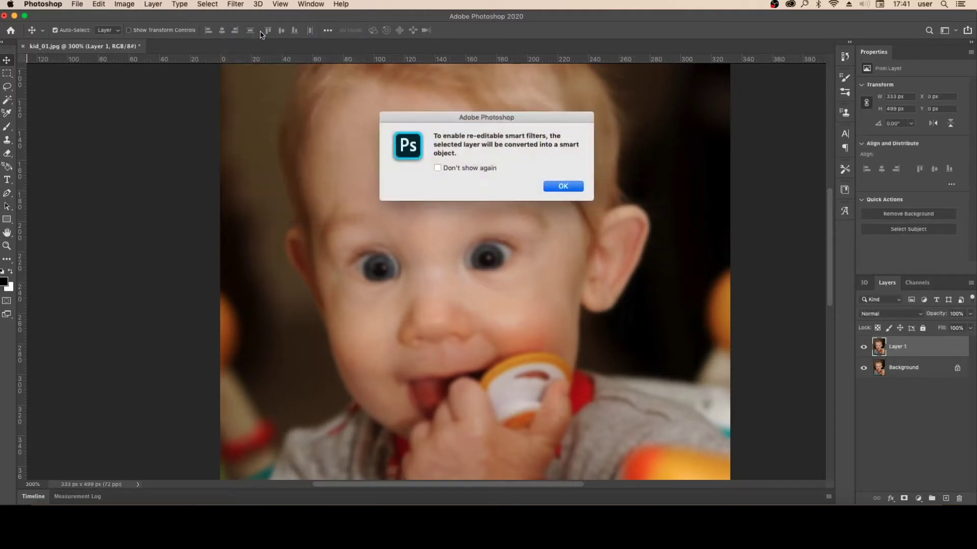
click(563, 185)
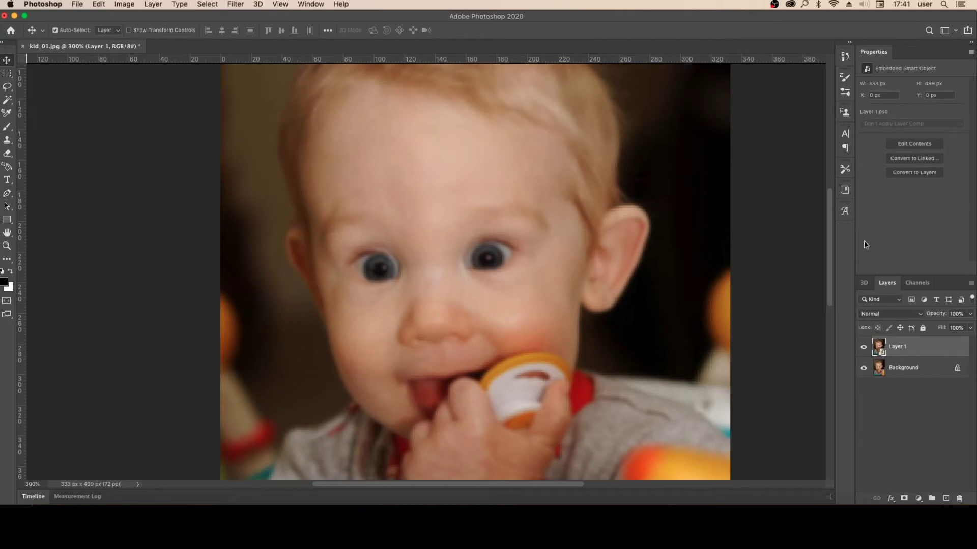
click(235, 5)
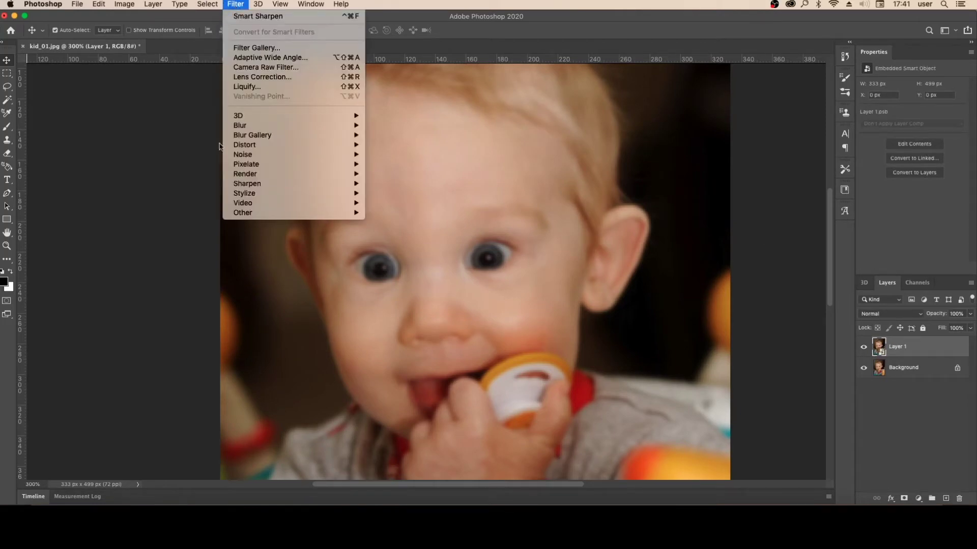
mouse_move(246, 184)
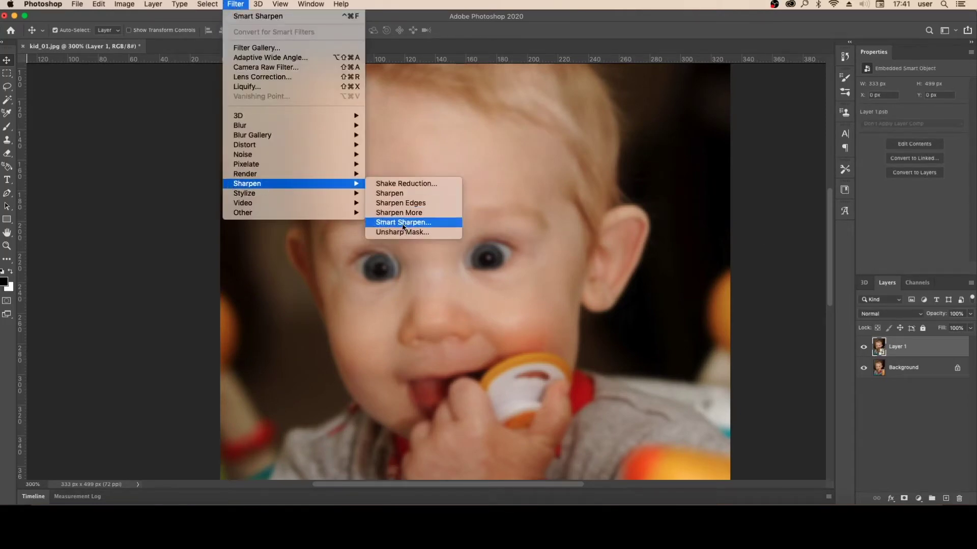
click(403, 224)
- Apply Smart Sharpen with Amount 500%, Radius 2.2 px and Reduce Noise 52%
mouse_move(833, 251)
mouse_down()
mouse_move(812, 252)
mouse_move(811, 277)
mouse_move(835, 251)
mouse_move(884, 251)
mouse_up()
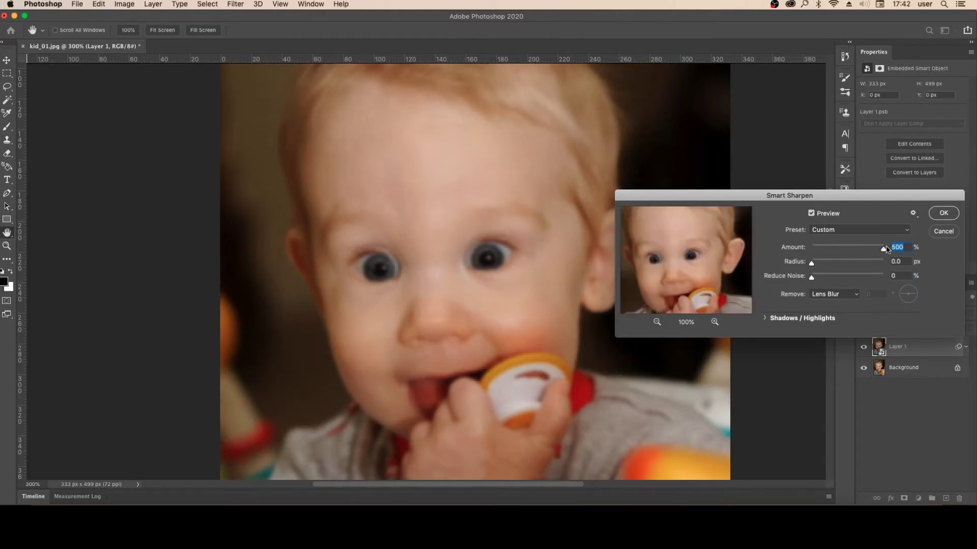
drag(812, 263, 817, 263)
key(super+plus)
key(super+plus)
key(super+minus)
key(super+minus)
key(super+minus)
click(884, 248)
mouse_move(818, 263)
mouse_down()
mouse_move(840, 264)
mouse_move(825, 264)
mouse_up()
key(Tab)
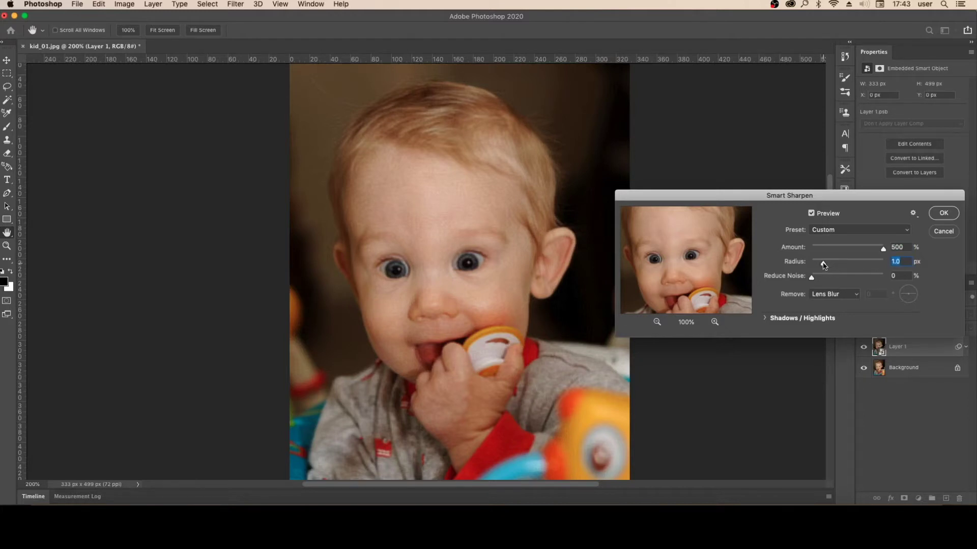
drag(812, 278, 890, 281)
drag(826, 265, 854, 279)
drag(842, 281, 849, 280)
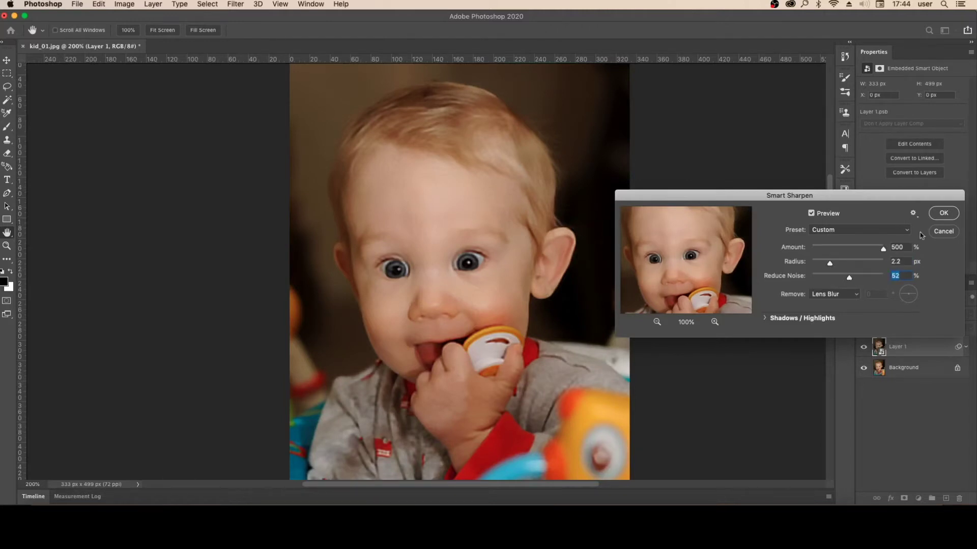
click(946, 215)
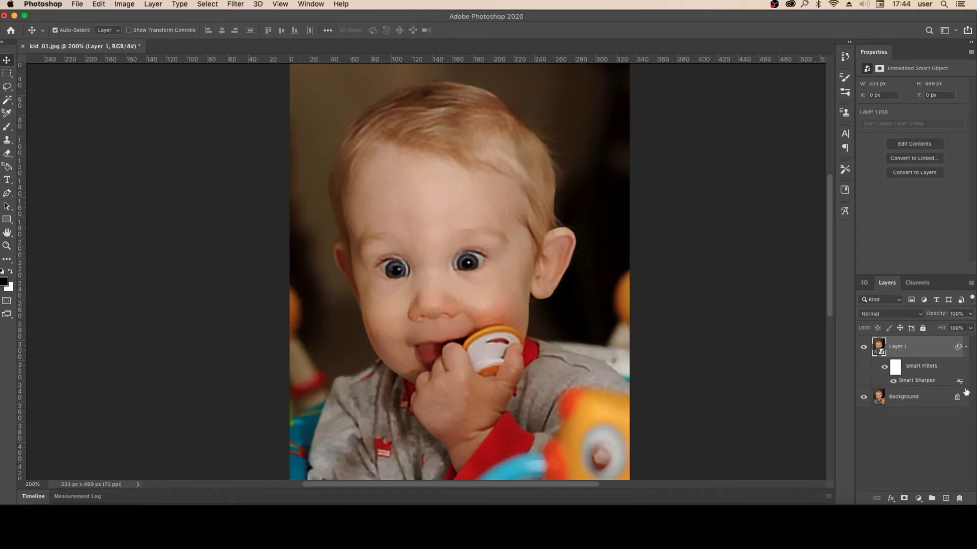
- Invert the Smart Sharpen filter mask to black, set white as foreground, and pick the Brush
double_click(910, 381)
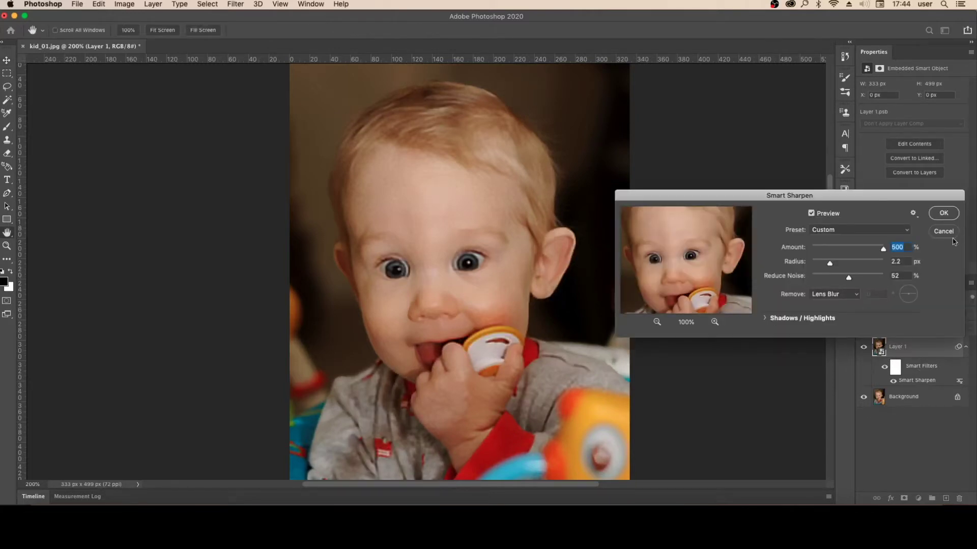
click(945, 213)
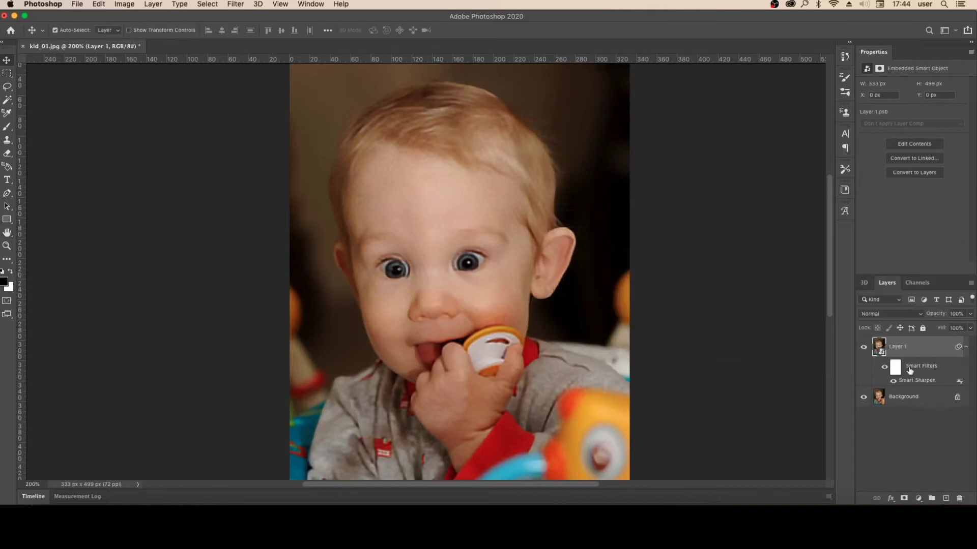
click(899, 367)
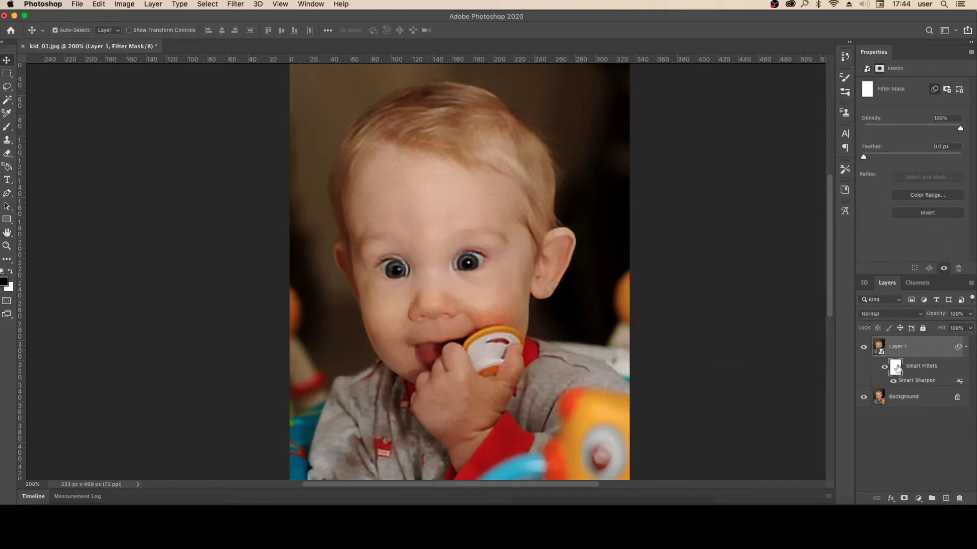
key(ctrl+i)
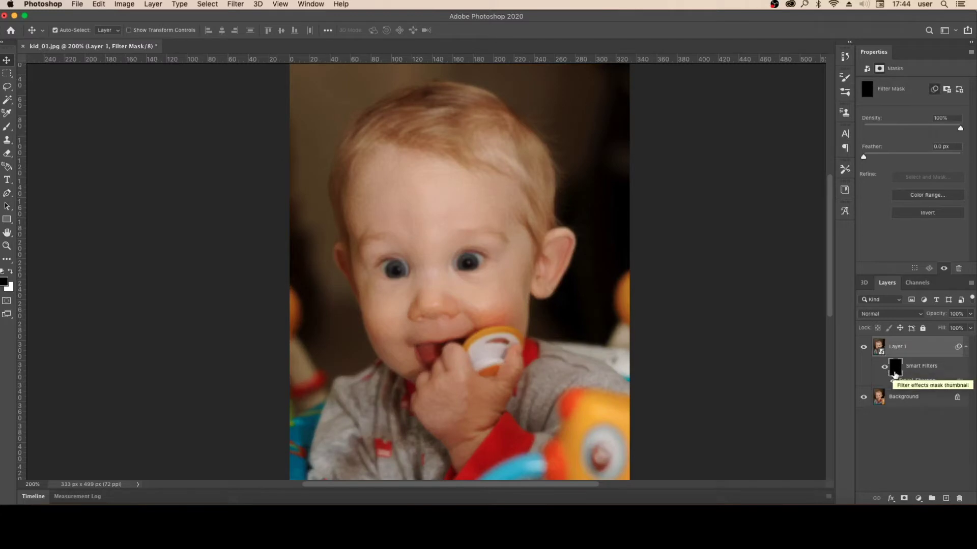
click(10, 271)
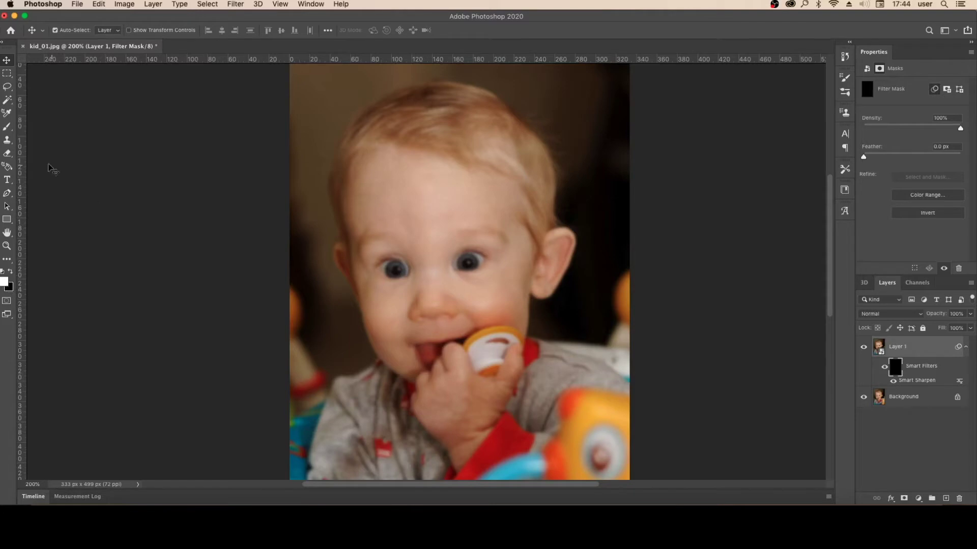
key(b)
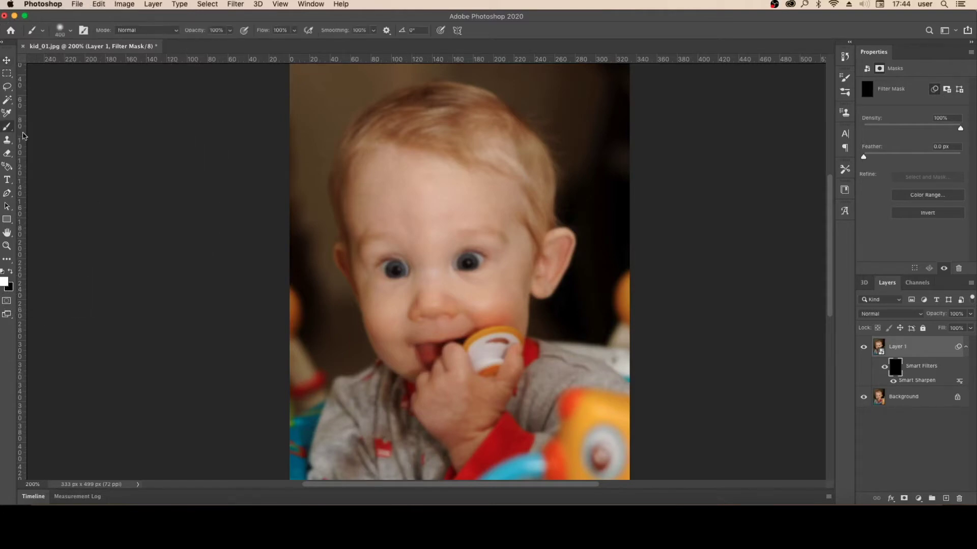
- With a 160 px Hard Round brush, paint sharpening back onto both irises
click(70, 32)
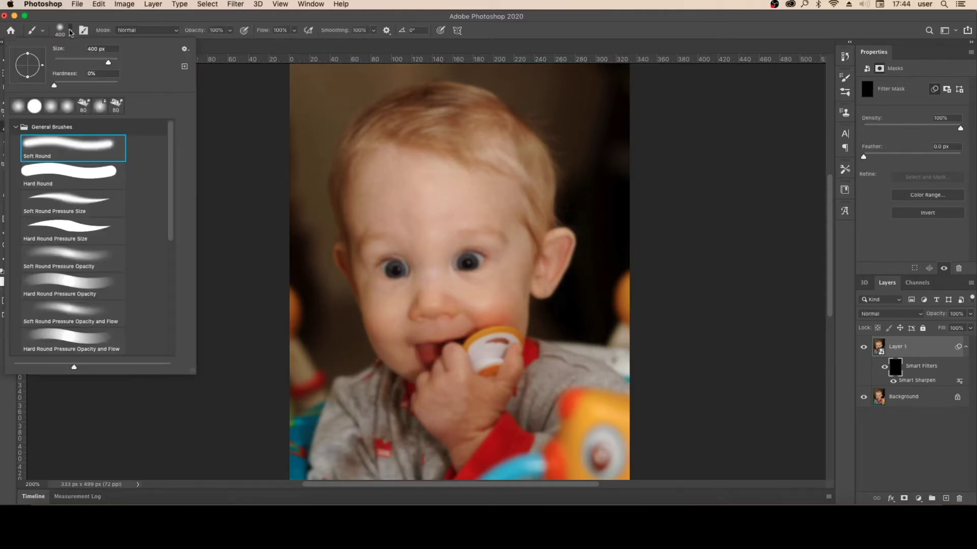
click(72, 177)
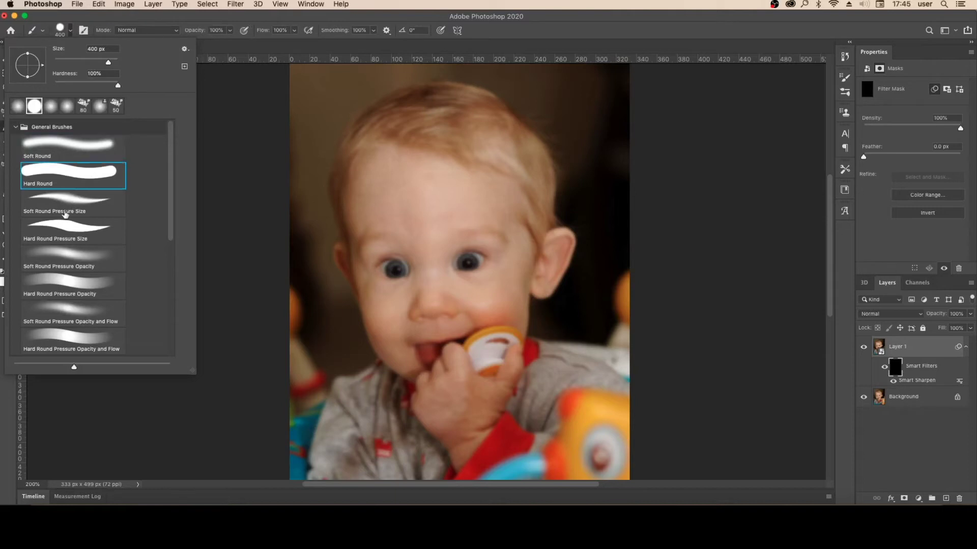
text(160)
key(Return)
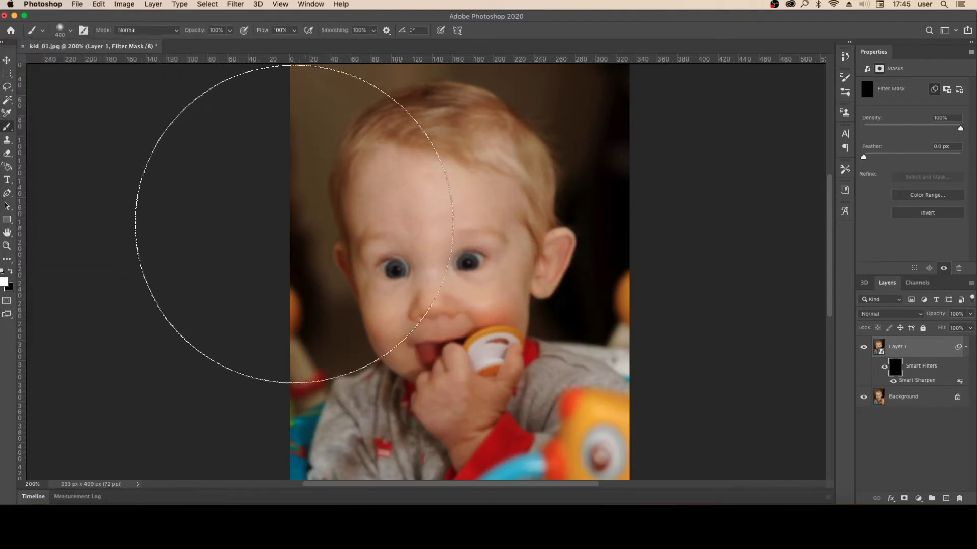
key(bracketleft)
key(bracketleft)
key(bracketleft)
key(bracketleft)
key(bracketleft)
key(bracketleft)
key(ctrl+plus)
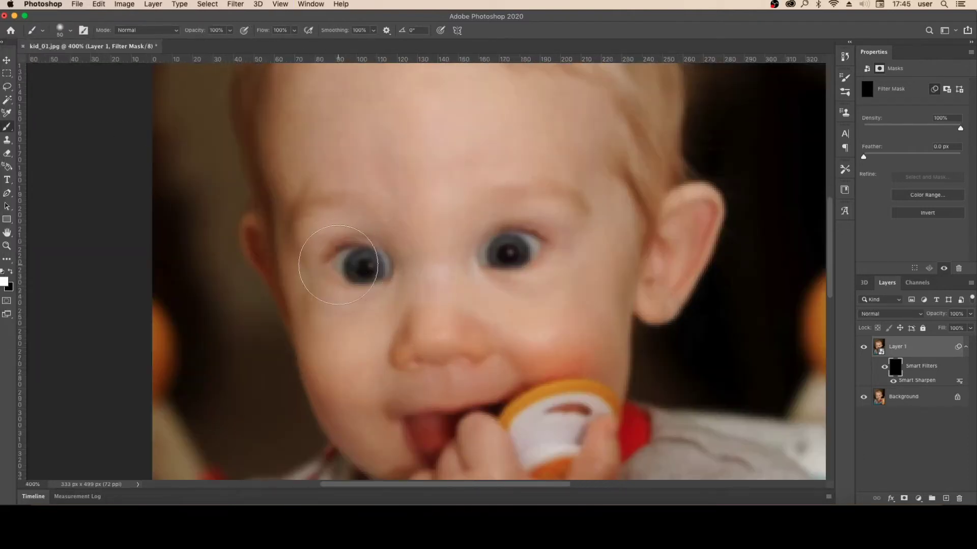
key(bracketleft)
key(bracketleft)
mouse_move(371, 259)
mouse_down()
mouse_move(374, 270)
mouse_move(337, 259)
mouse_move(373, 275)
mouse_move(348, 276)
mouse_move(339, 257)
mouse_move(377, 260)
mouse_move(364, 275)
mouse_move(333, 263)
mouse_up()
key(bracketleft)
key(bracketleft)
mouse_move(541, 244)
mouse_down()
mouse_move(511, 267)
mouse_move(488, 264)
mouse_move(523, 232)
mouse_move(482, 263)
mouse_move(511, 233)
mouse_move(505, 268)
mouse_move(518, 258)
mouse_move(511, 263)
mouse_move(508, 238)
mouse_move(526, 257)
mouse_move(484, 248)
mouse_up()
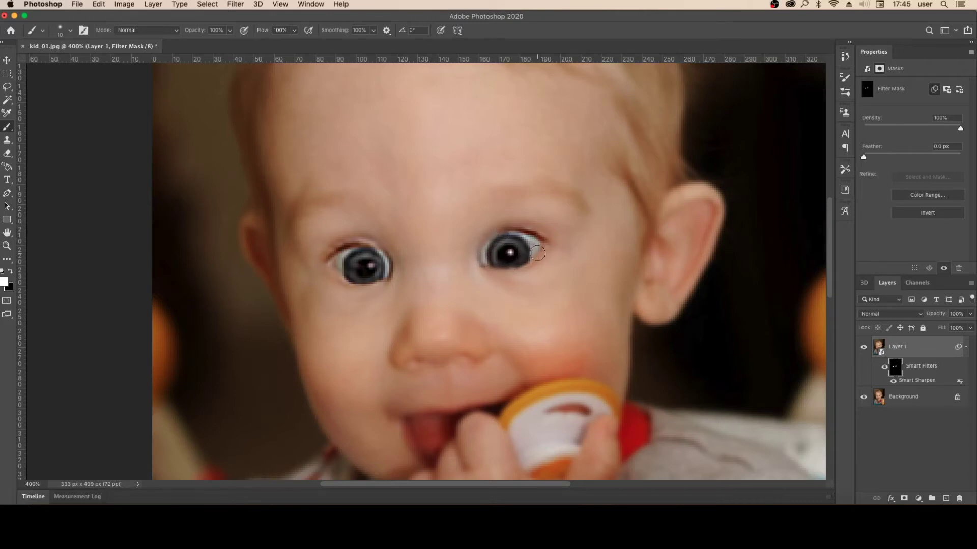
- Paint sharpening onto the eyebrows, nose, ears and hairline through the filter mask
key(bracketright)
drag(542, 191, 548, 194)
key(bracketleft)
key(bracketleft)
mouse_move(488, 350)
mouse_down()
mouse_move(443, 356)
mouse_move(447, 366)
mouse_move(397, 340)
mouse_up()
key(bracketright)
key(bracketright)
key(bracketright)
key(bracketleft)
key(bracketleft)
key(bracketright)
drag(388, 175, 368, 348)
key(ctrl+r)
key(bracketright)
key(bracketright)
key(bracketright)
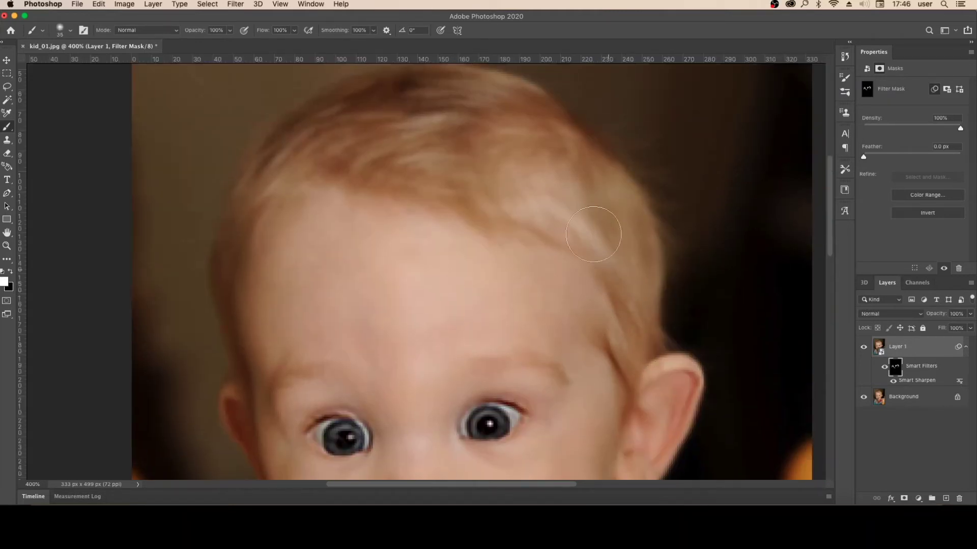
key(bracketleft)
key(bracketleft)
key(bracketright)
key(bracketright)
key(bracketright)
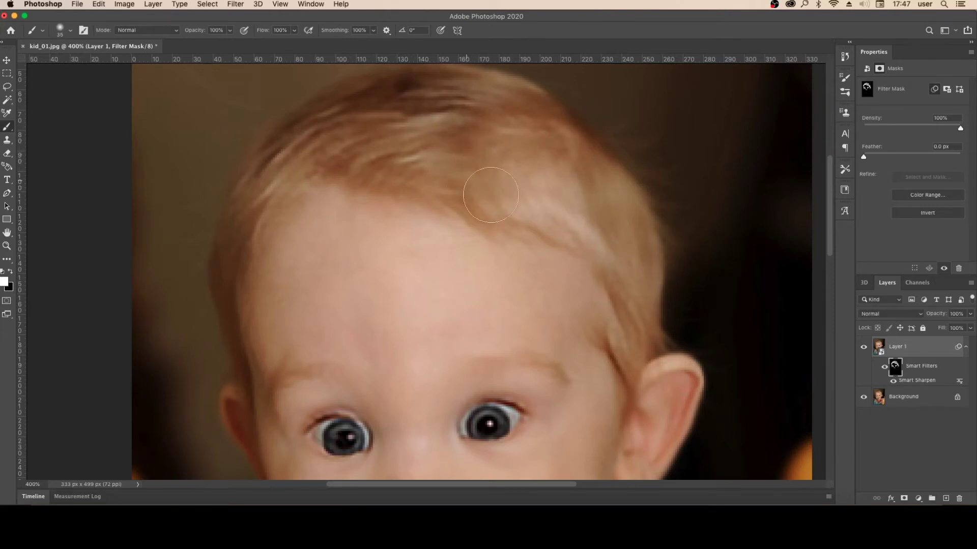
key(super+minus)
drag(559, 234, 570, 135)
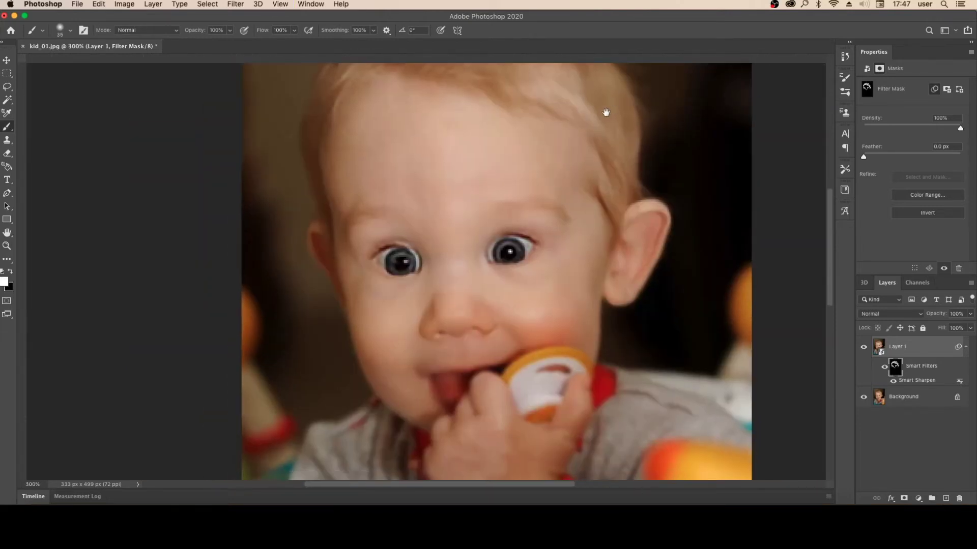
key(super+r)
click(864, 347)
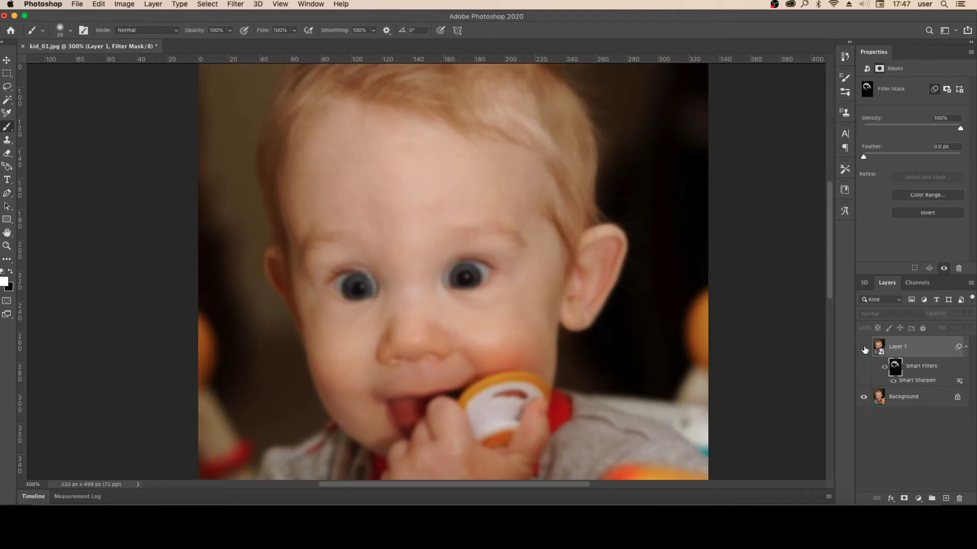
click(864, 347)
click(863, 347)
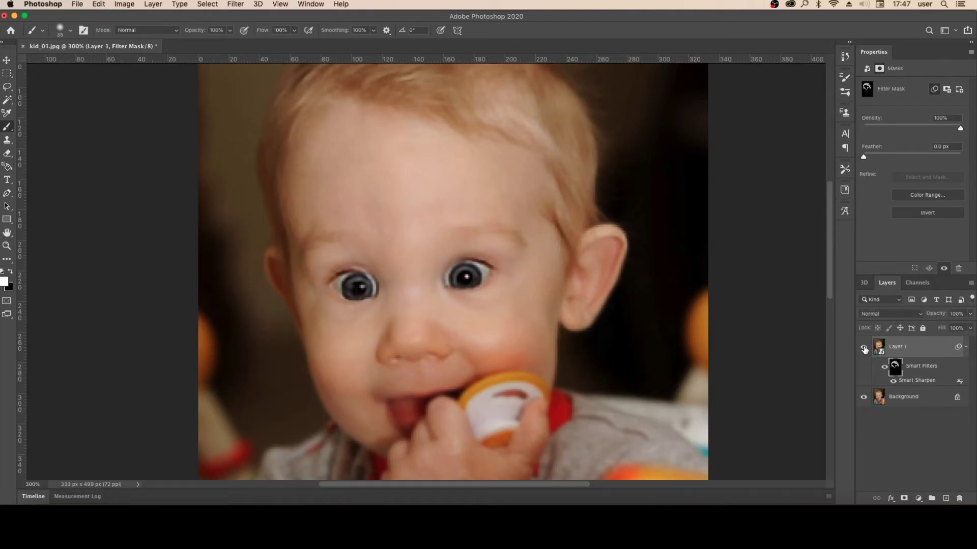
click(863, 347)
mouse_move(789, 322)
mouse_down()
mouse_move(734, 207)
mouse_move(722, 260)
mouse_up()
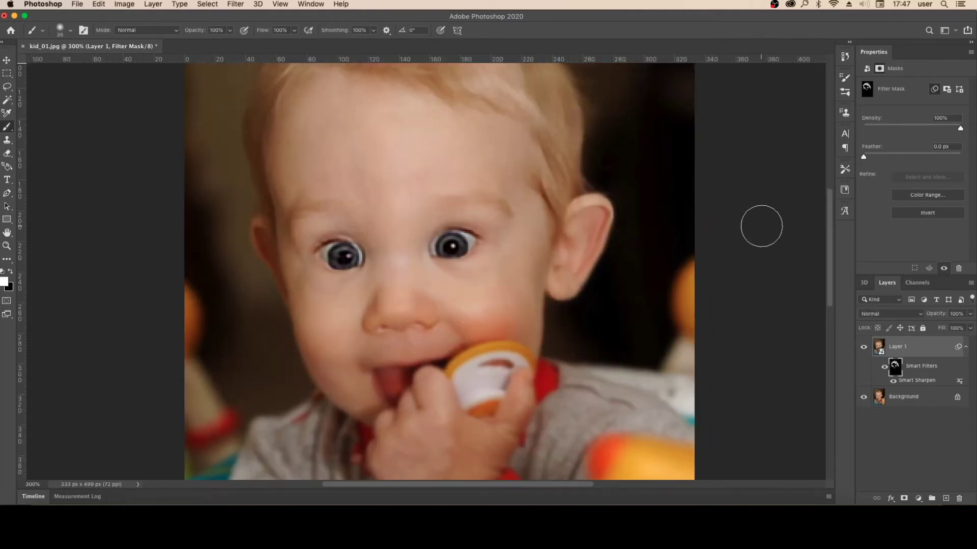
drag(755, 207, 748, 219)
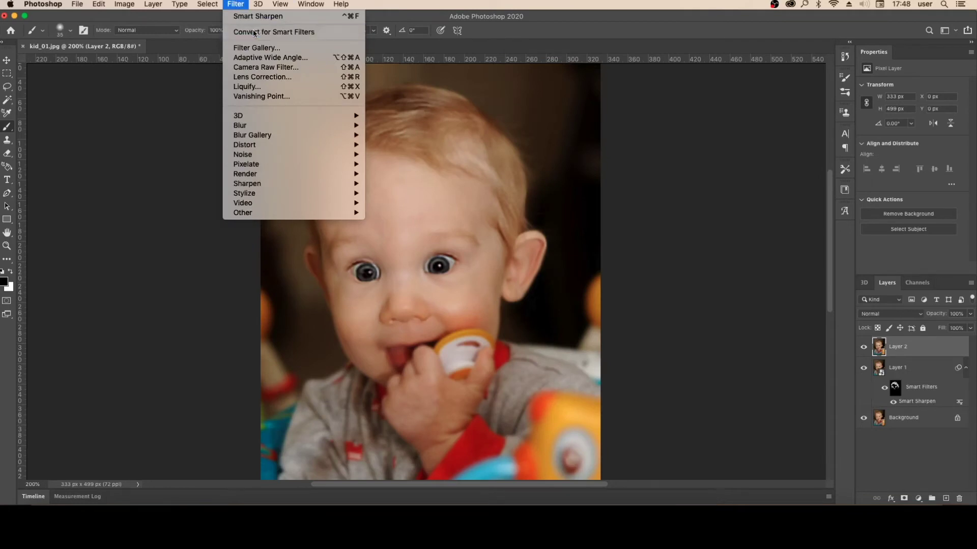
- Convert Layer 2 to a smart object and apply a 7 px Iris Blur
click(253, 33)
click(563, 186)
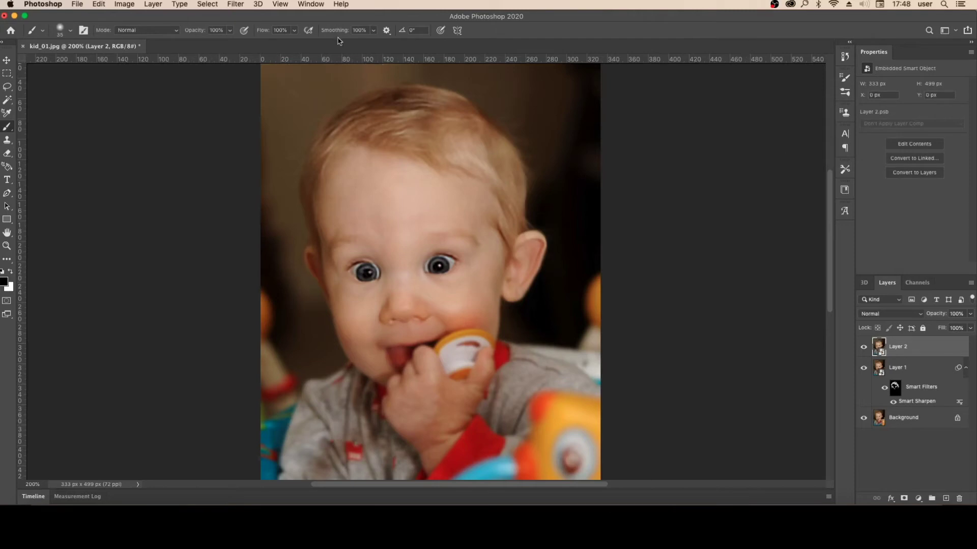
click(234, 4)
mouse_move(252, 136)
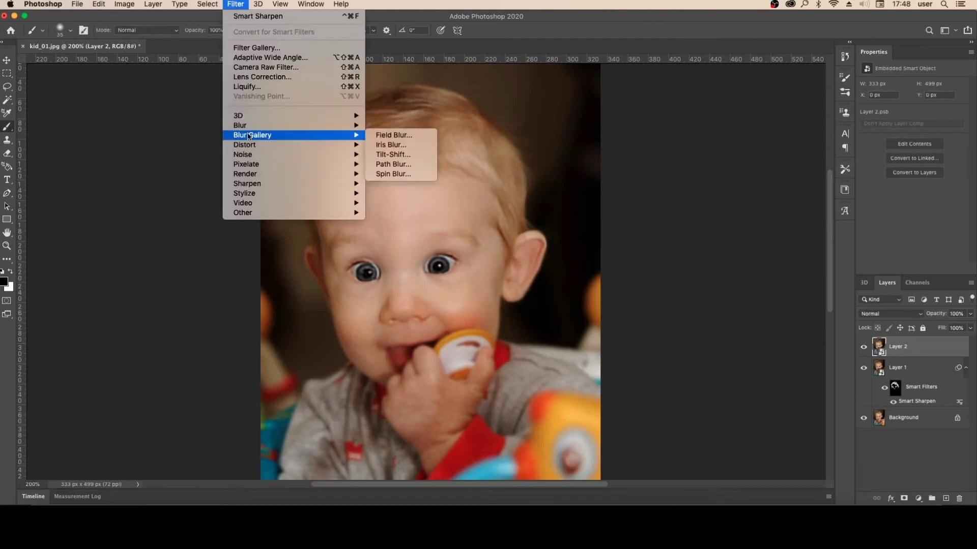
click(399, 146)
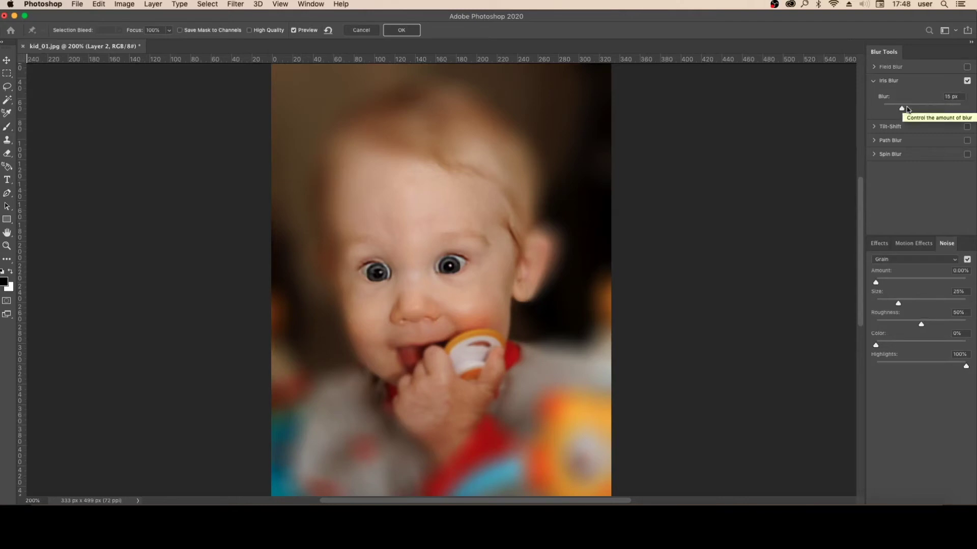
mouse_move(901, 109)
mouse_down()
mouse_move(948, 109)
mouse_move(895, 109)
mouse_up()
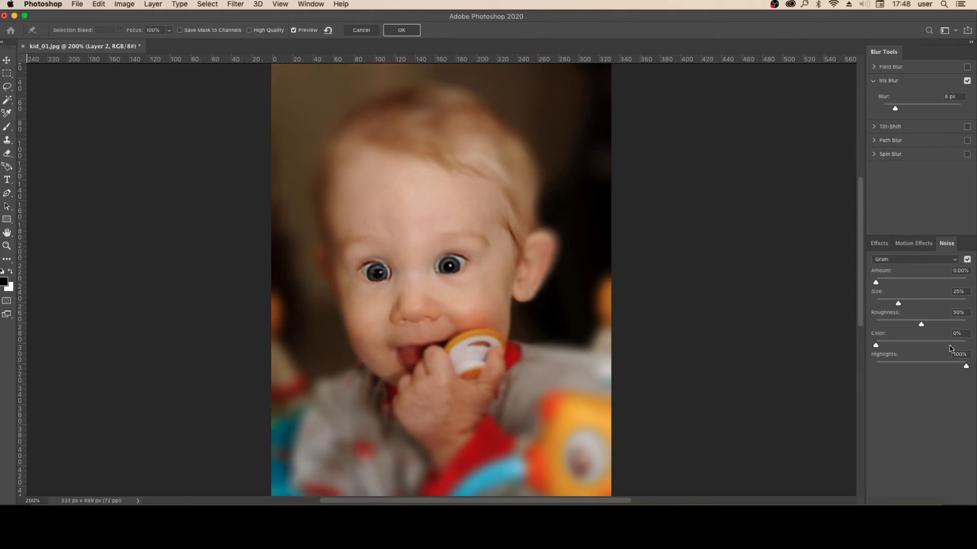
drag(892, 110, 896, 113)
key(ctrl+minus)
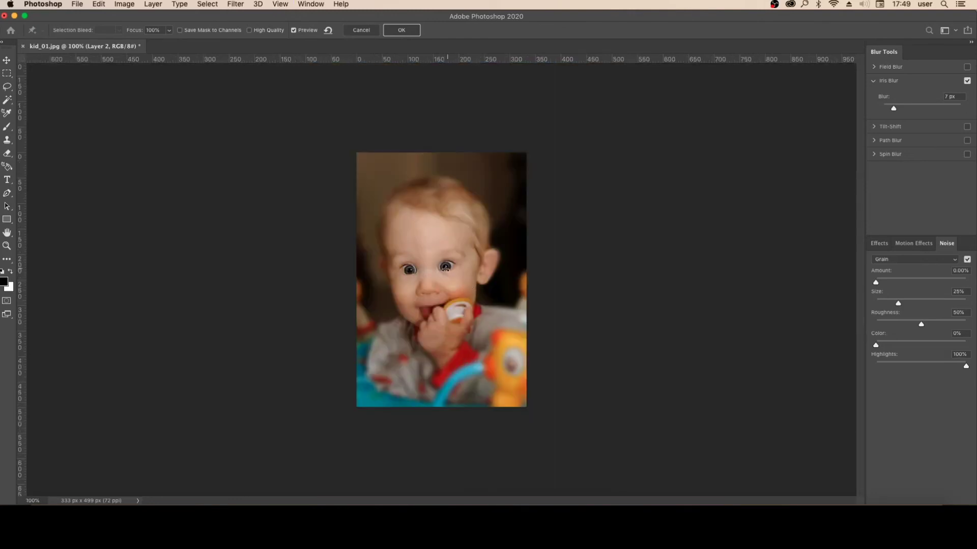
key(Return)
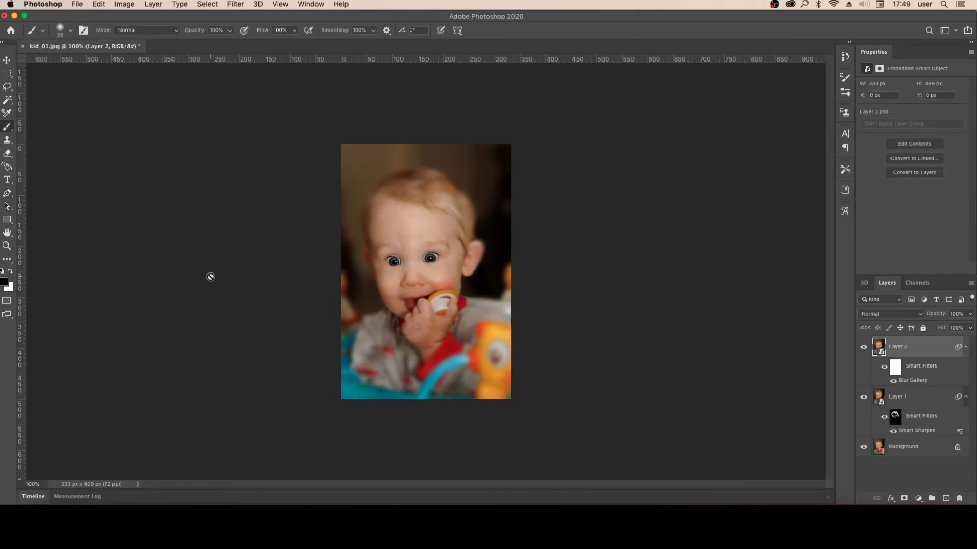
- Undo the iris blur and add a Levels layer with output white lowered to 155
key(ctrl+plus)
key(ctrl+z)
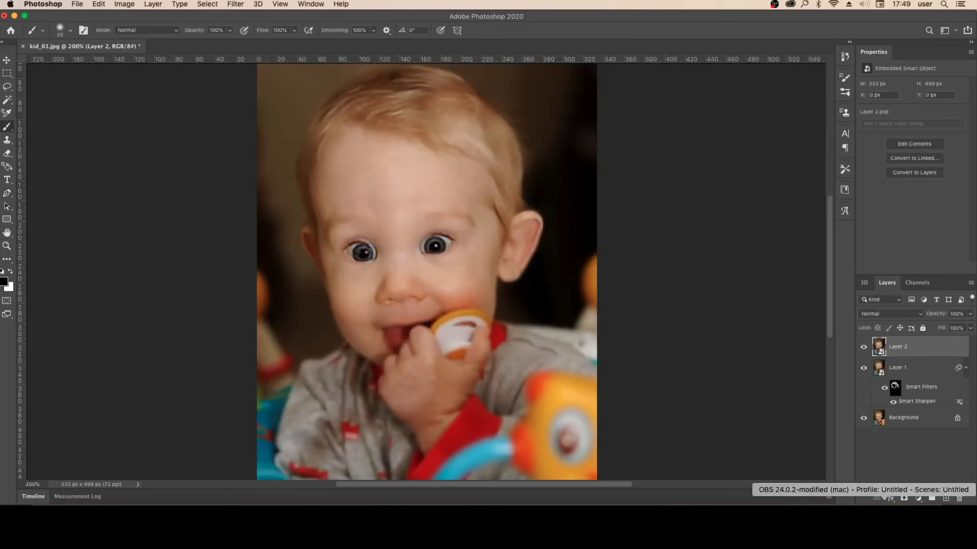
click(918, 499)
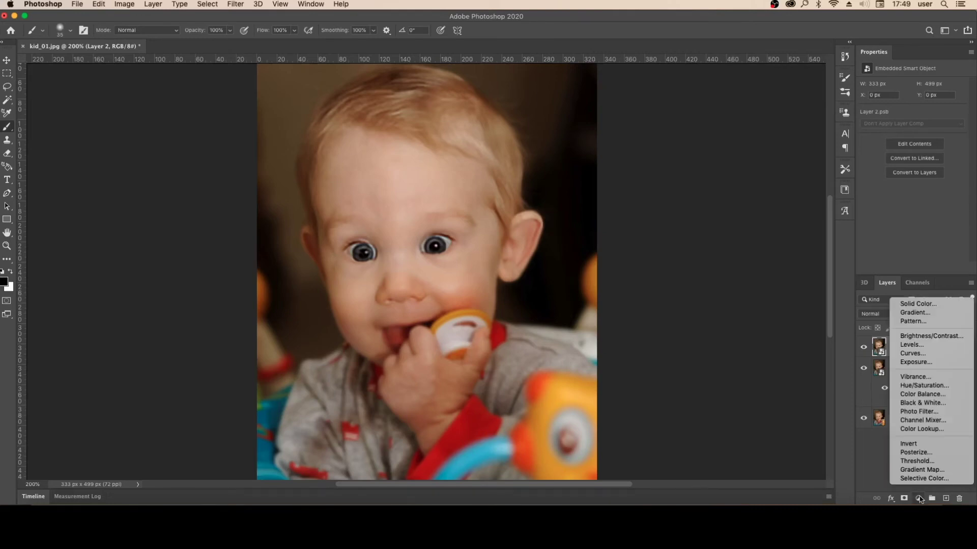
click(909, 345)
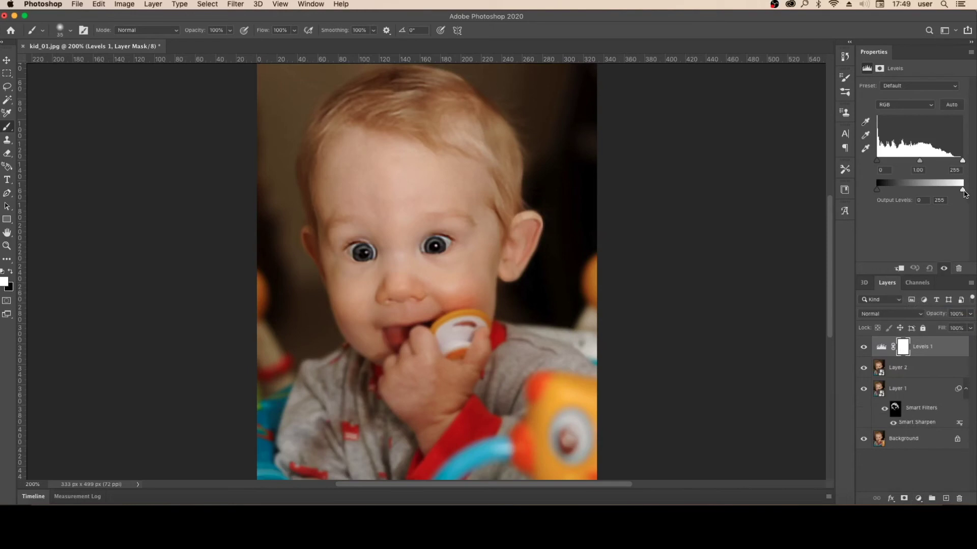
drag(963, 191, 928, 190)
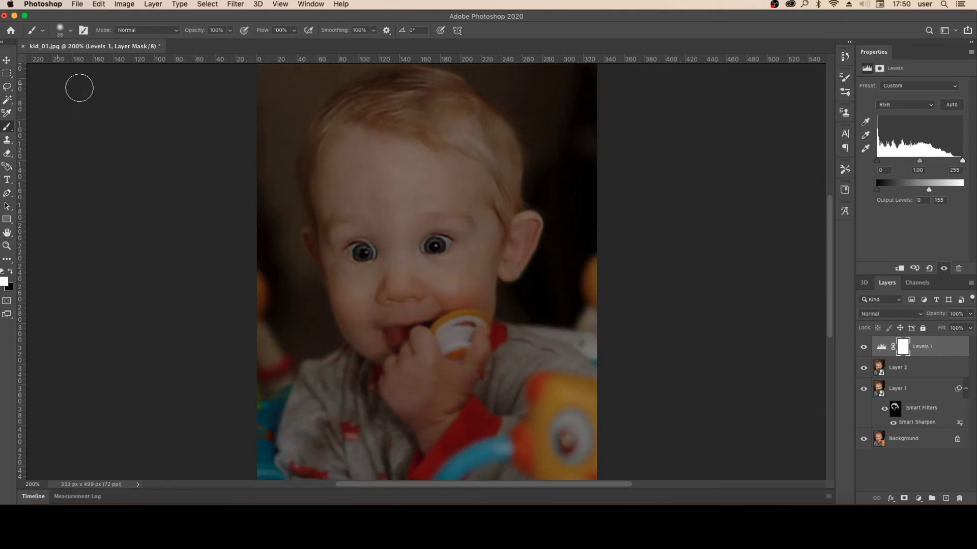
click(9, 273)
- Paint a black spot over the face on the Levels mask with a 250 px Hard Round brush
right_click(11, 127)
click(30, 124)
click(70, 30)
click(76, 177)
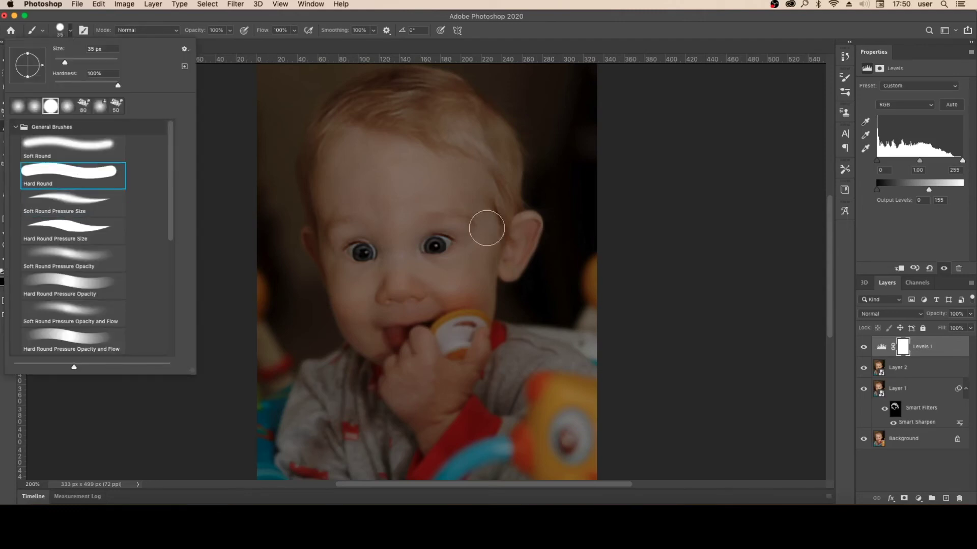
click(412, 269)
- Feather the Levels mask 6.2 px and Free Transform its circle larger over the face
click(903, 347)
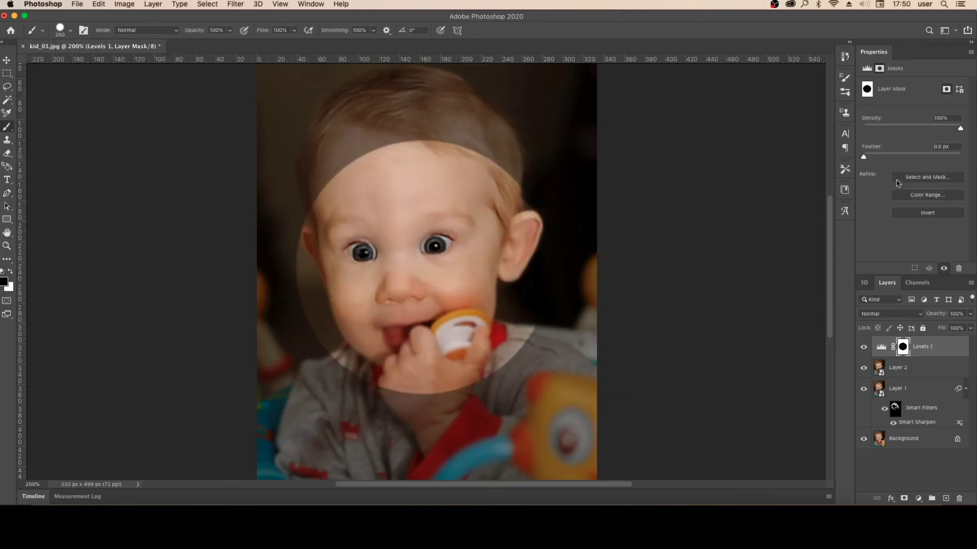
click(311, 4)
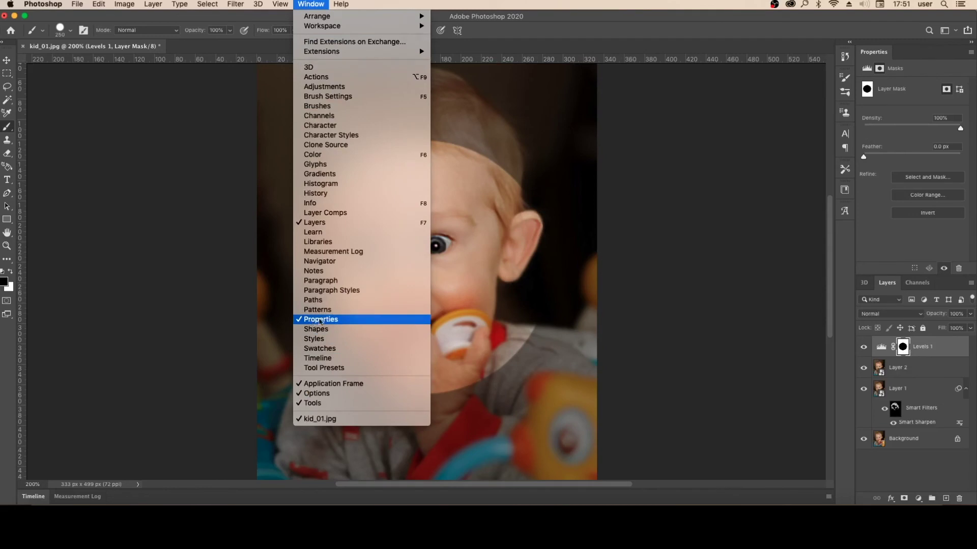
click(318, 319)
click(311, 5)
click(318, 320)
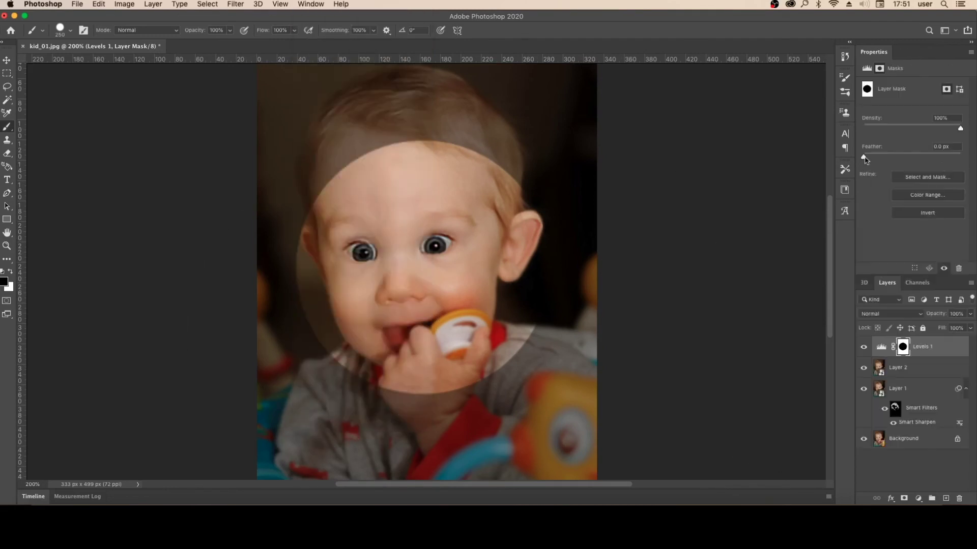
drag(864, 158, 894, 158)
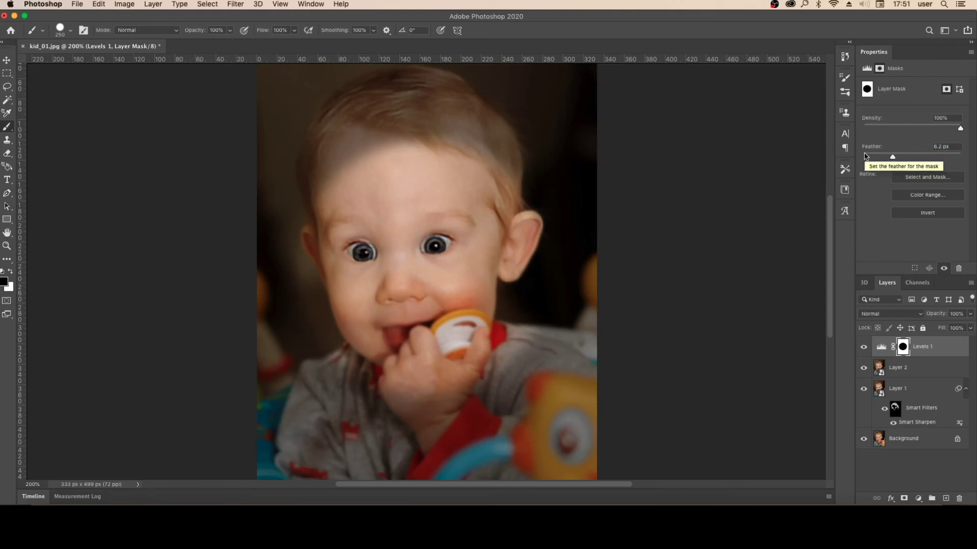
key(ctrl+t)
drag(423, 139, 423, 67)
drag(424, 404, 425, 415)
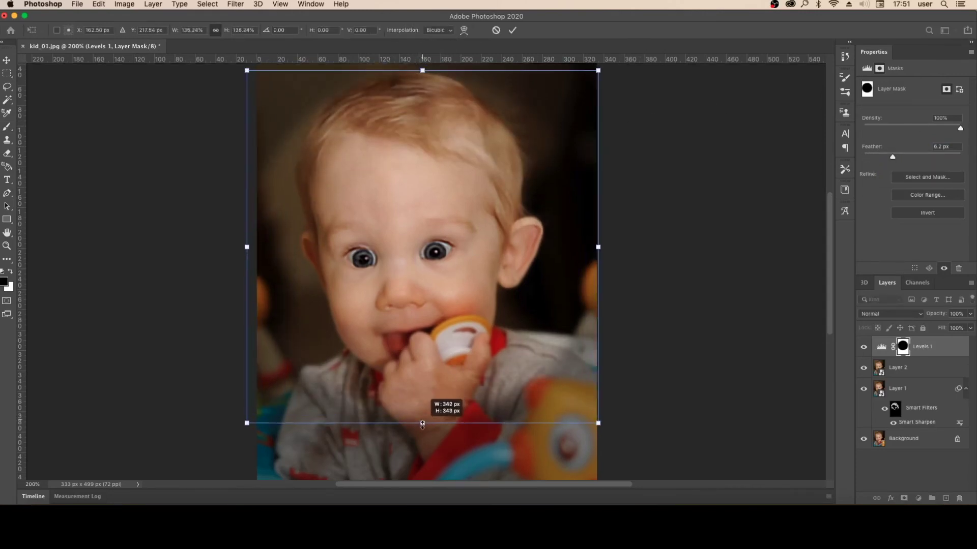
key(Return)
key(b)
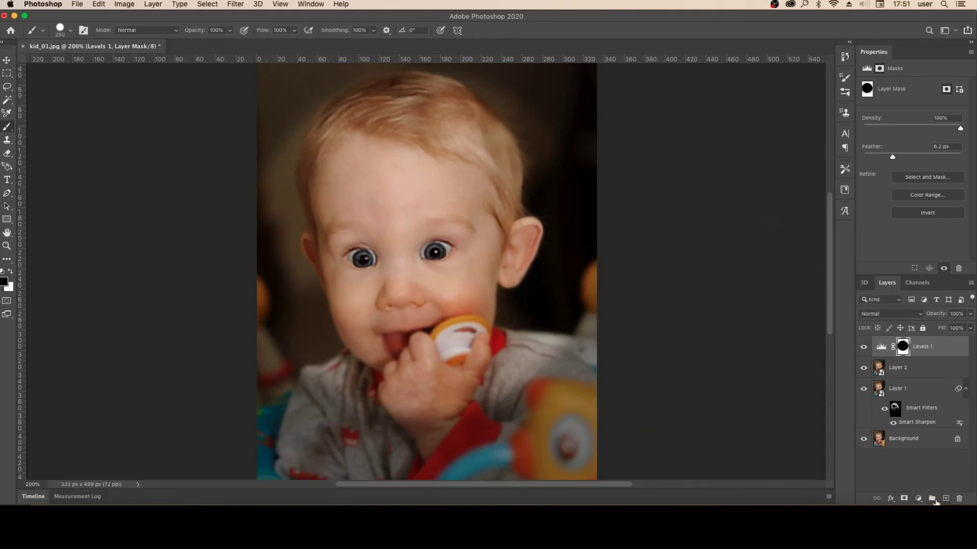
- Add a Curves layer with a slightly raised midpoint, and reposition the Levels mask over the face
click(919, 498)
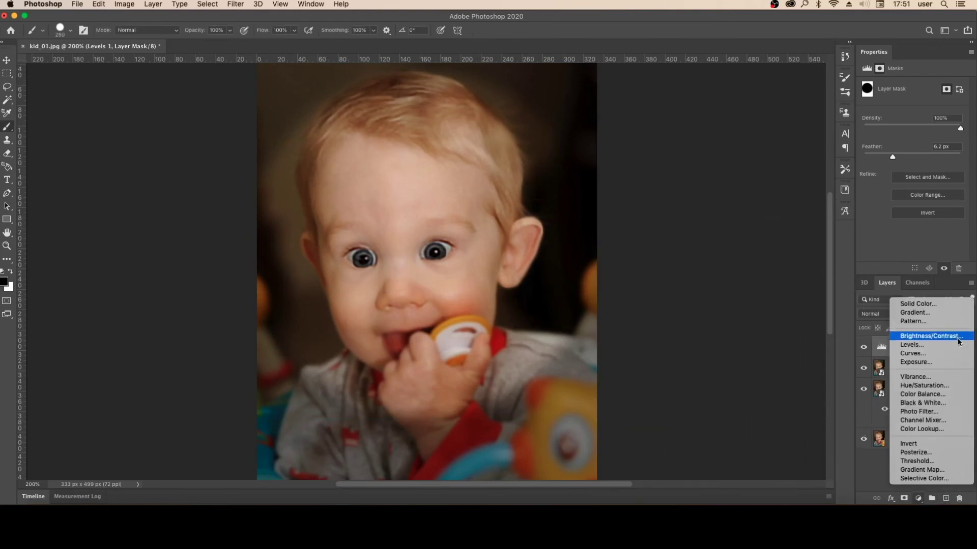
click(911, 354)
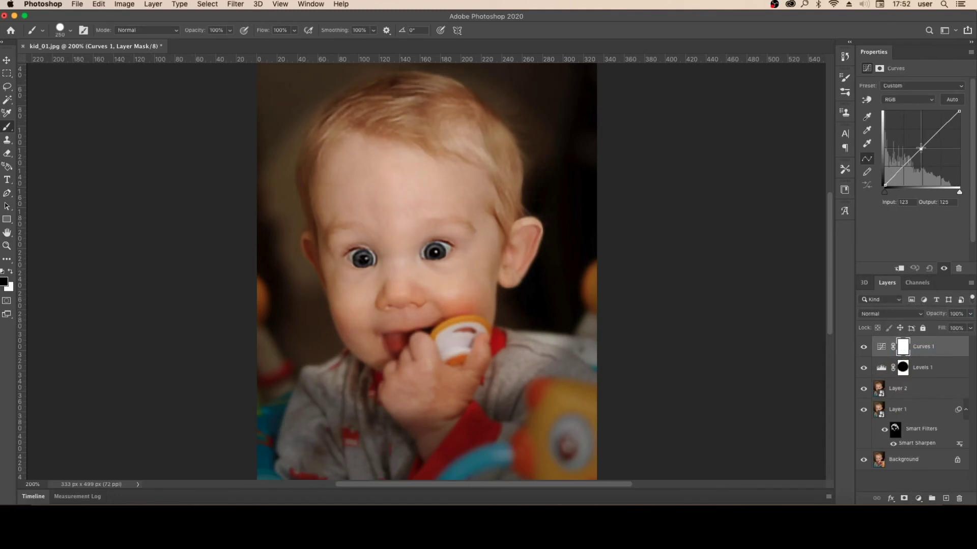
drag(920, 147, 919, 145)
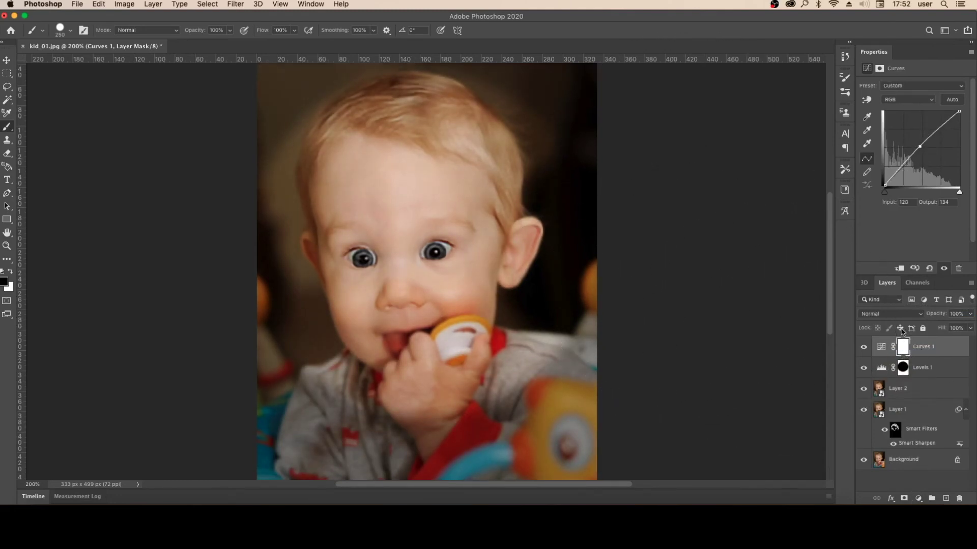
click(902, 367)
key(ctrl+t)
drag(420, 480, 422, 470)
key(Return)
key(b)
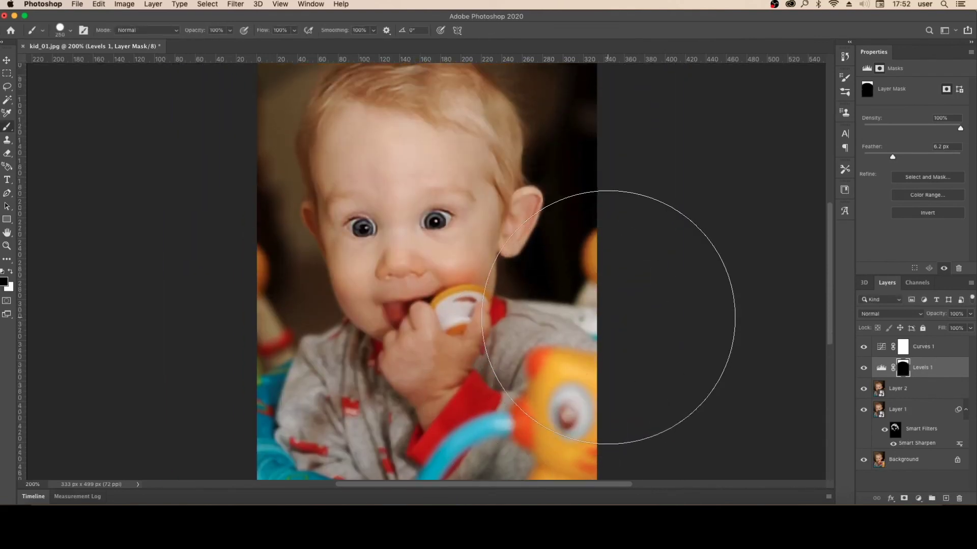
- Paint the Curves mask with a soft brush around the face, then hide the edits to compare before/after
click(903, 346)
click(70, 30)
click(448, 256)
key(bracketright)
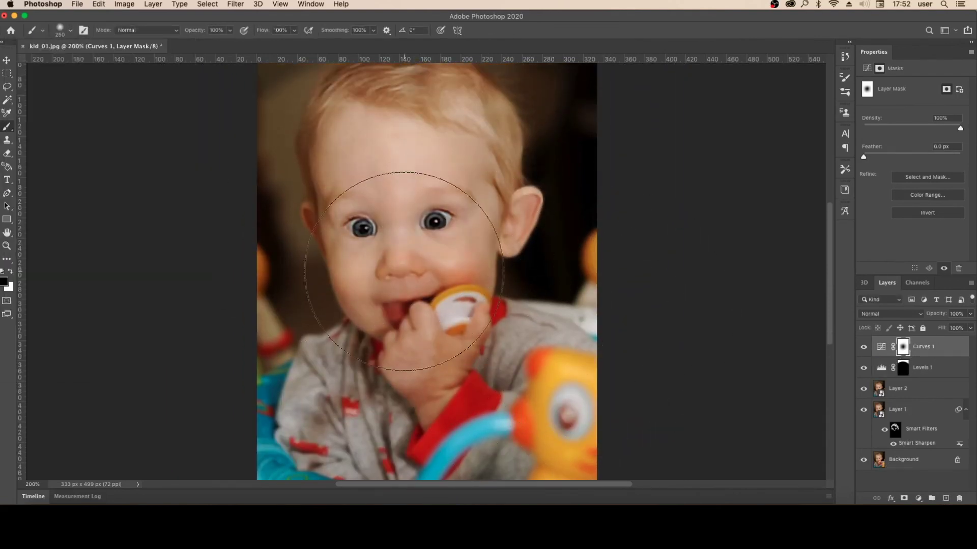
drag(349, 179, 469, 218)
key(bracketleft)
key(bracketleft)
key(bracketleft)
drag(360, 403, 305, 414)
key(super+minus)
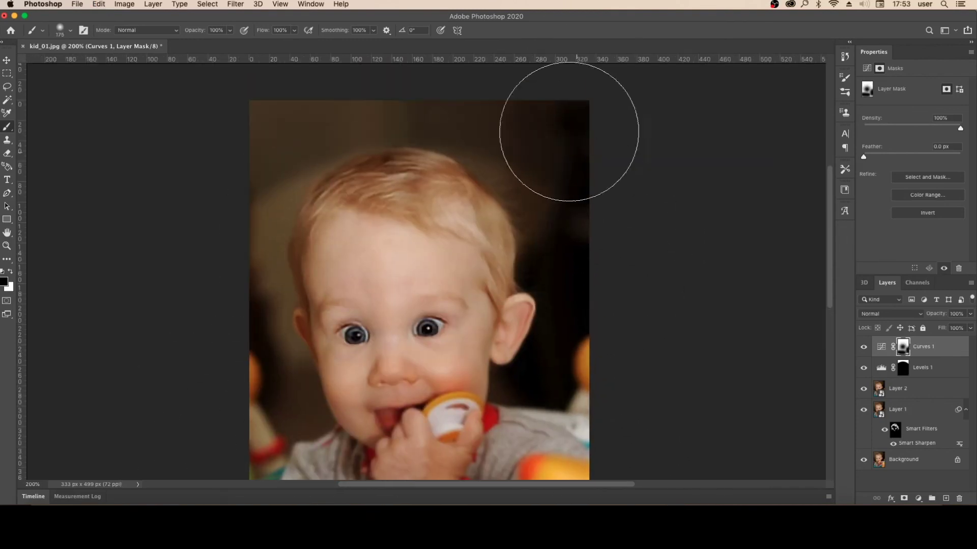
key(super+minus)
drag(109, 78, 118, 45)
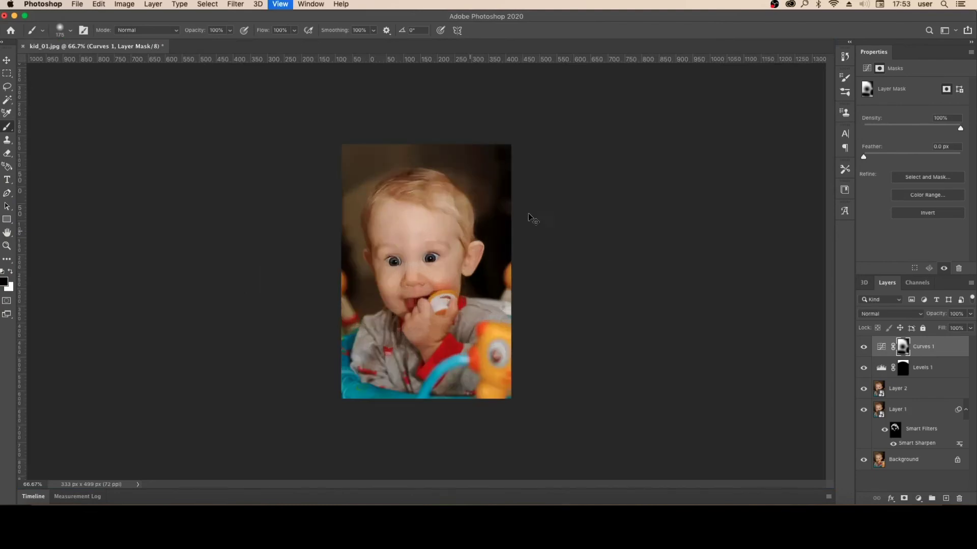
key(super+plus)
key(super+plus)
key(bracketleft)
scroll(248, 278, down, 3)
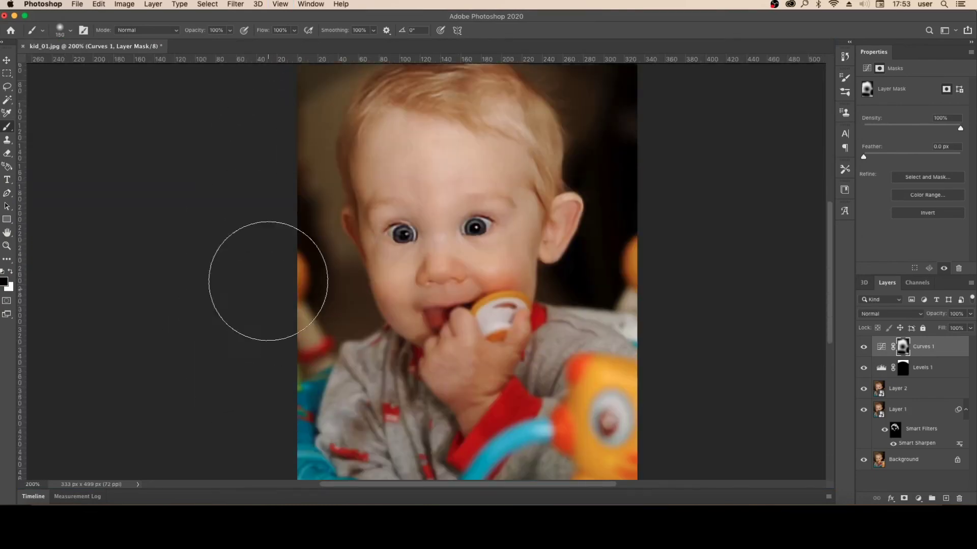
key(super+minus)
click(863, 347)
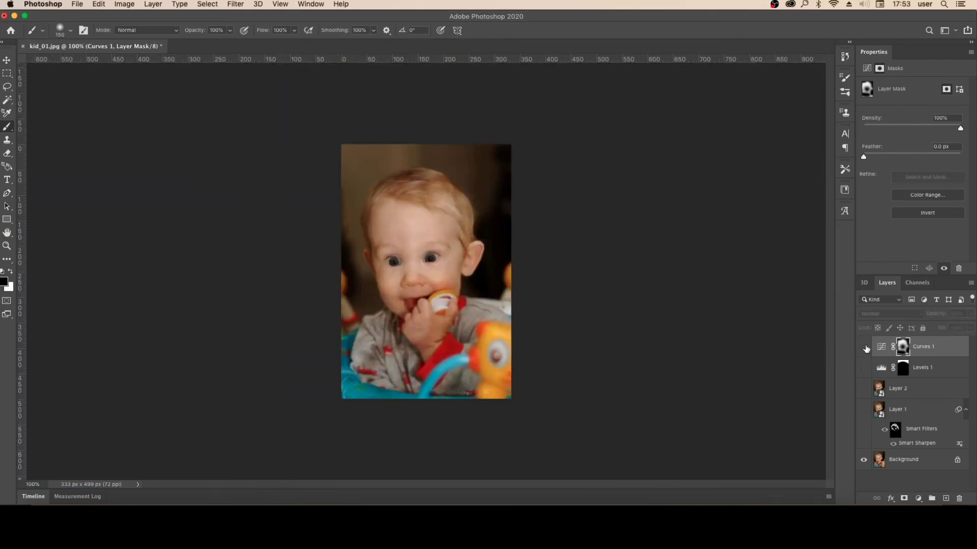
- Toggle the edit layers' visibility off and on to compare the original with the edits
click(863, 346)
drag(863, 363, 863, 356)
click(863, 350)
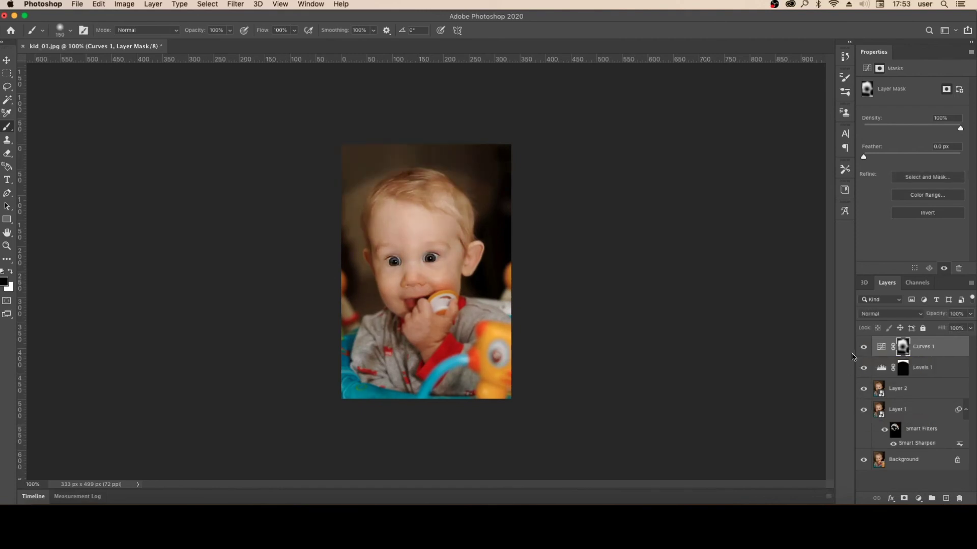
- Float the document, duplicate it as kid_01 copy beside the original, and zoom in
right_click(68, 48)
click(104, 88)
right_click(174, 66)
click(162, 67)
right_click(168, 66)
click(196, 70)
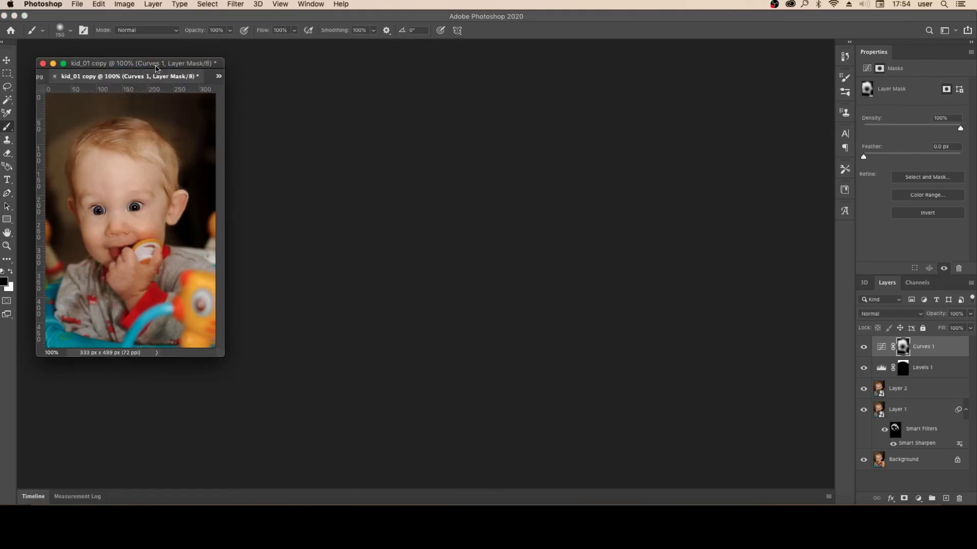
drag(143, 76, 333, 63)
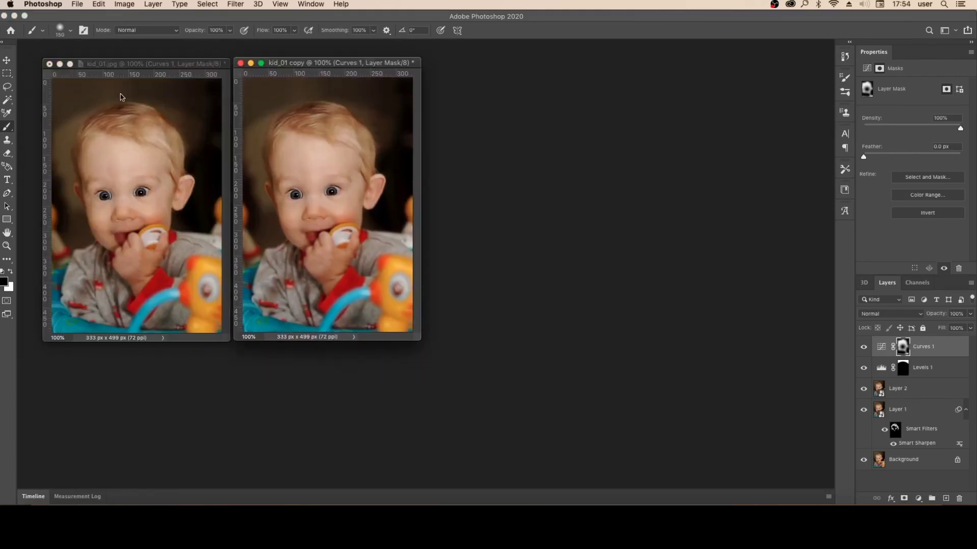
key(super+equal)
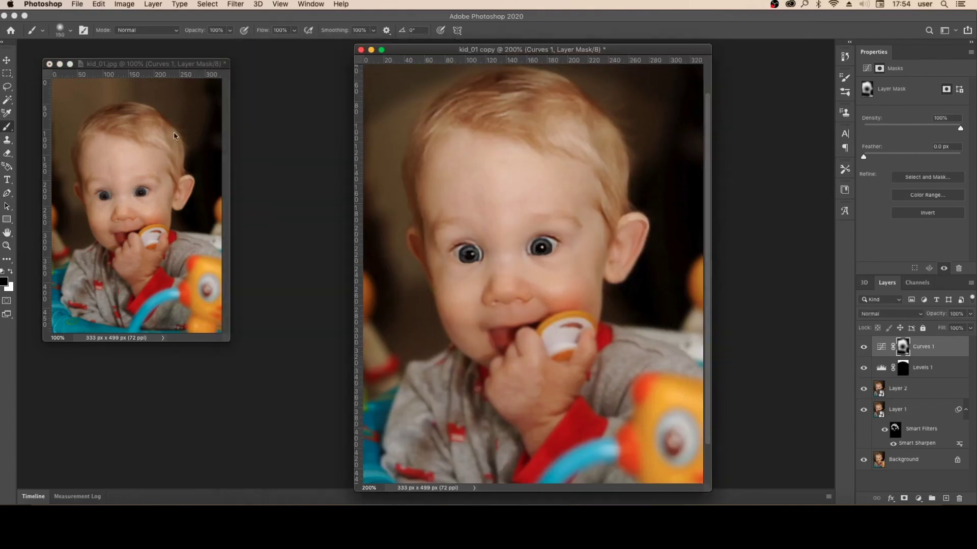
click(160, 68)
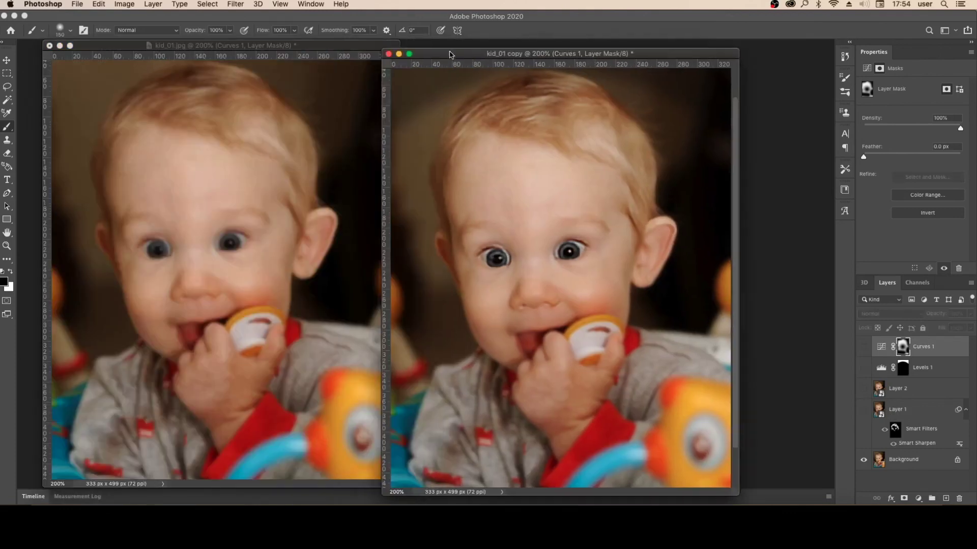